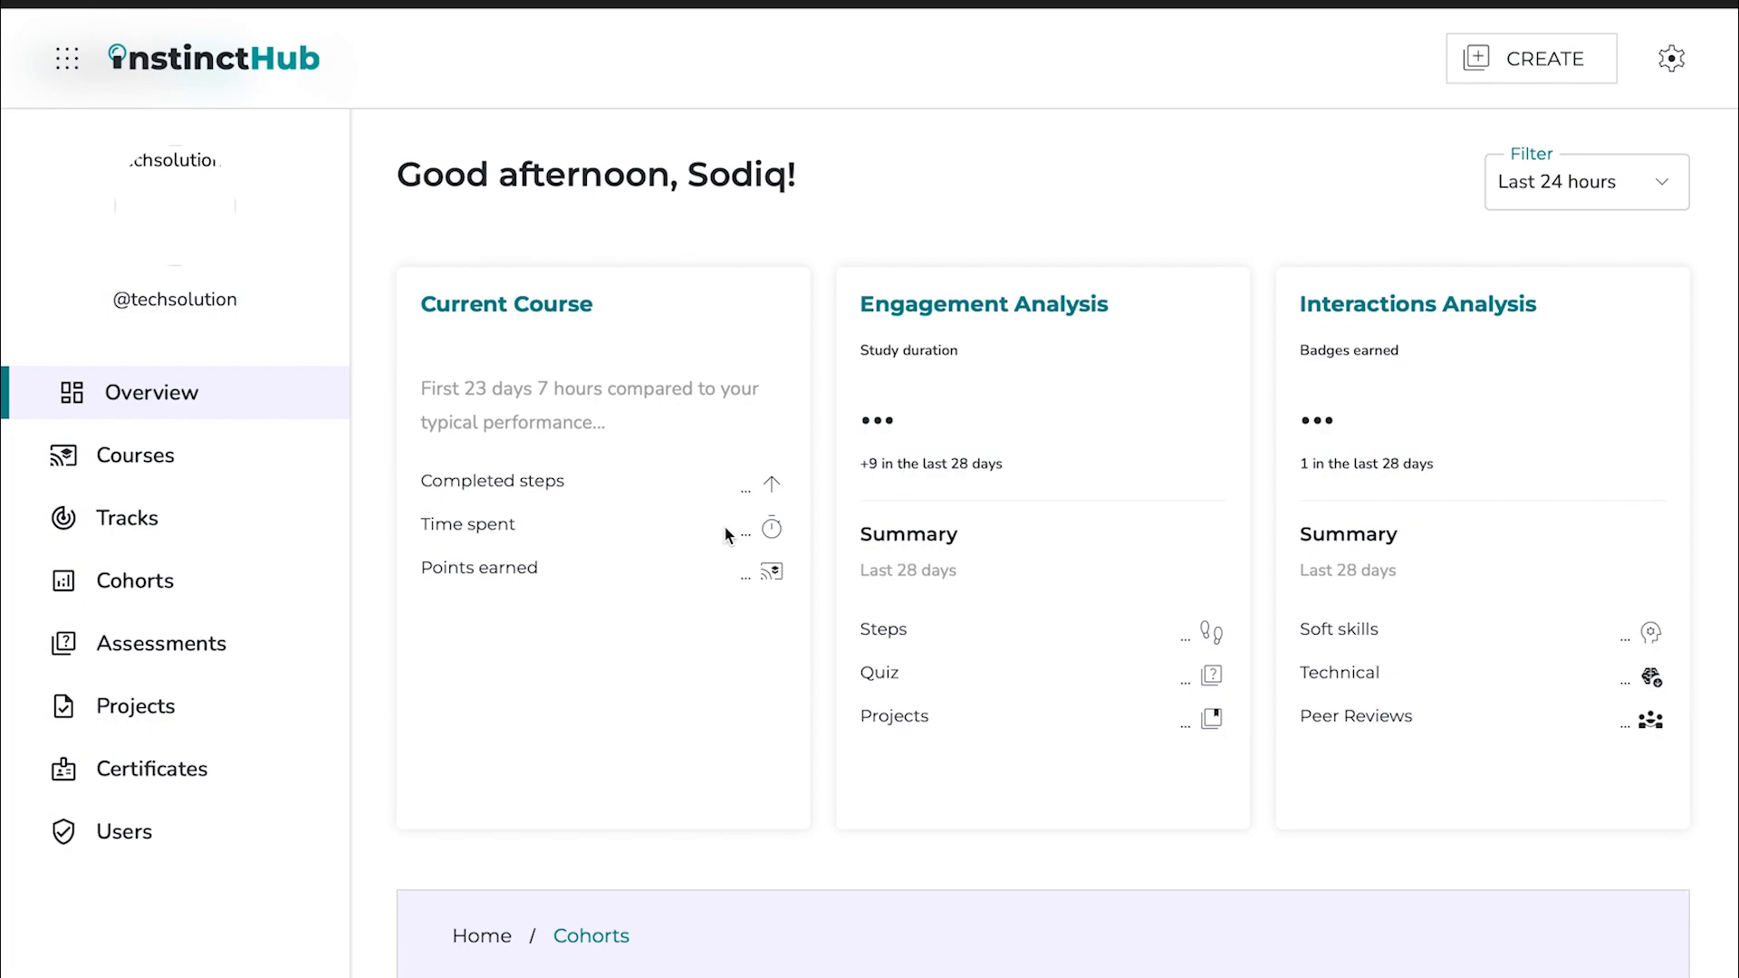
Open the course library and start creating a new course.
{"action": "scroll", "coordinate": [729, 534], "scroll_direction": "down", "scroll_amount": 6}
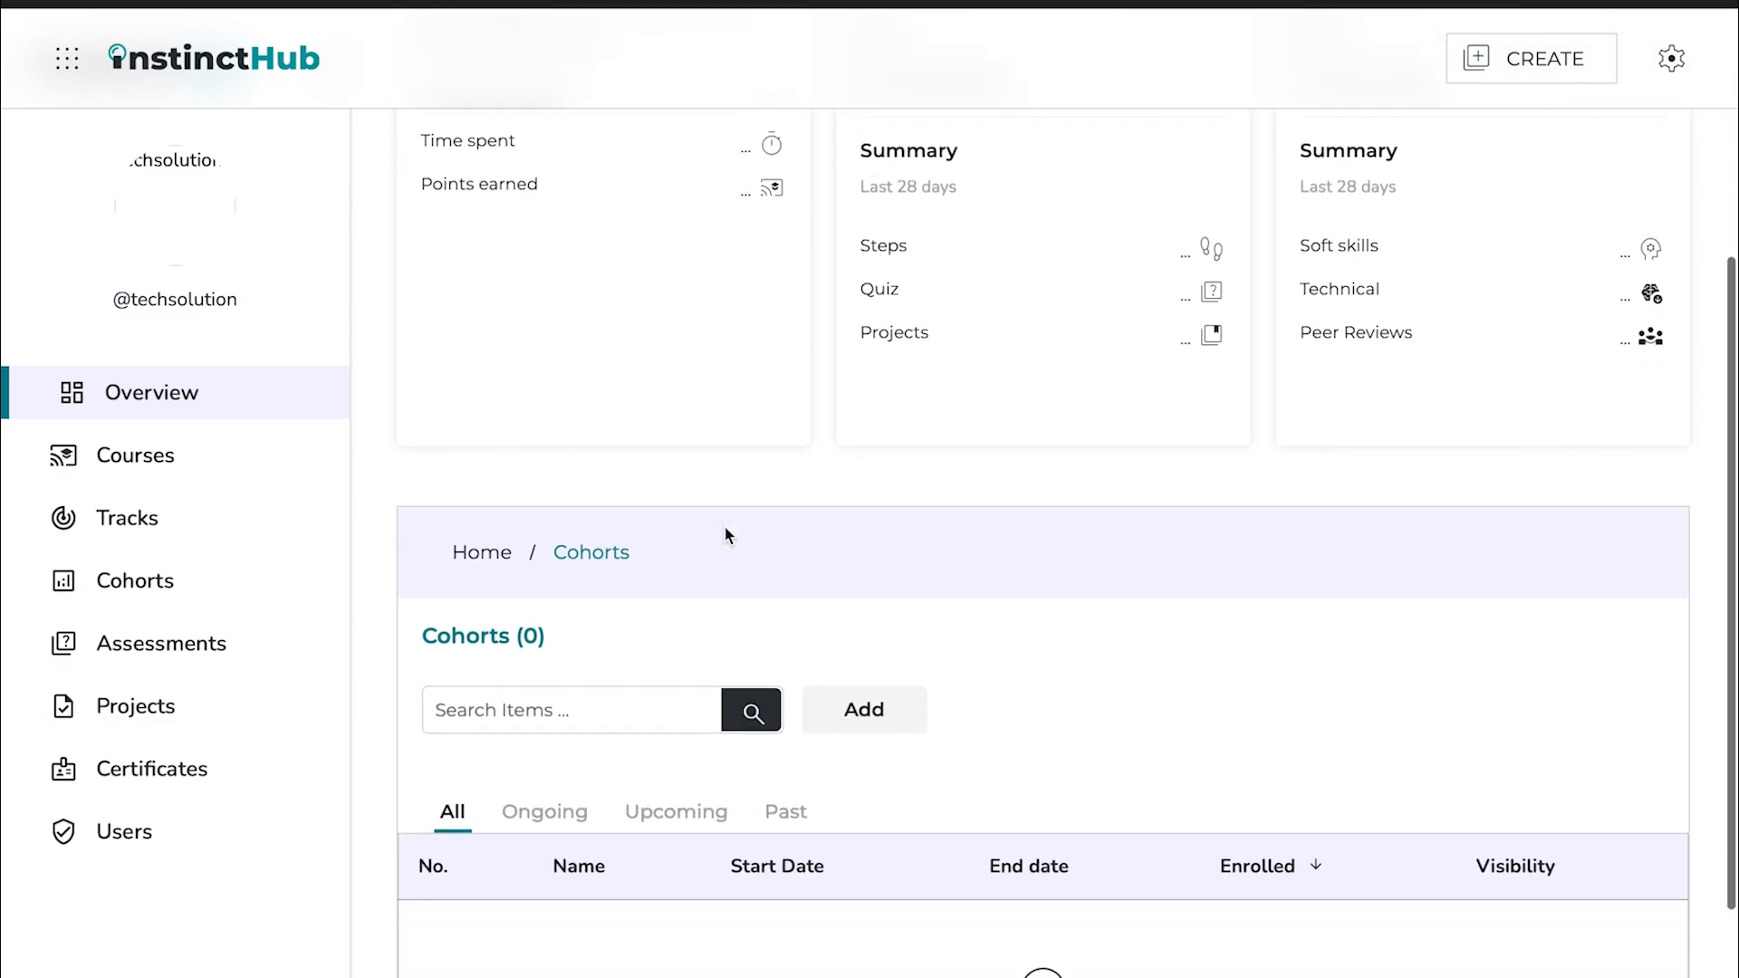
{"action": "scroll", "coordinate": [730, 534], "scroll_direction": "up", "scroll_amount": 6}
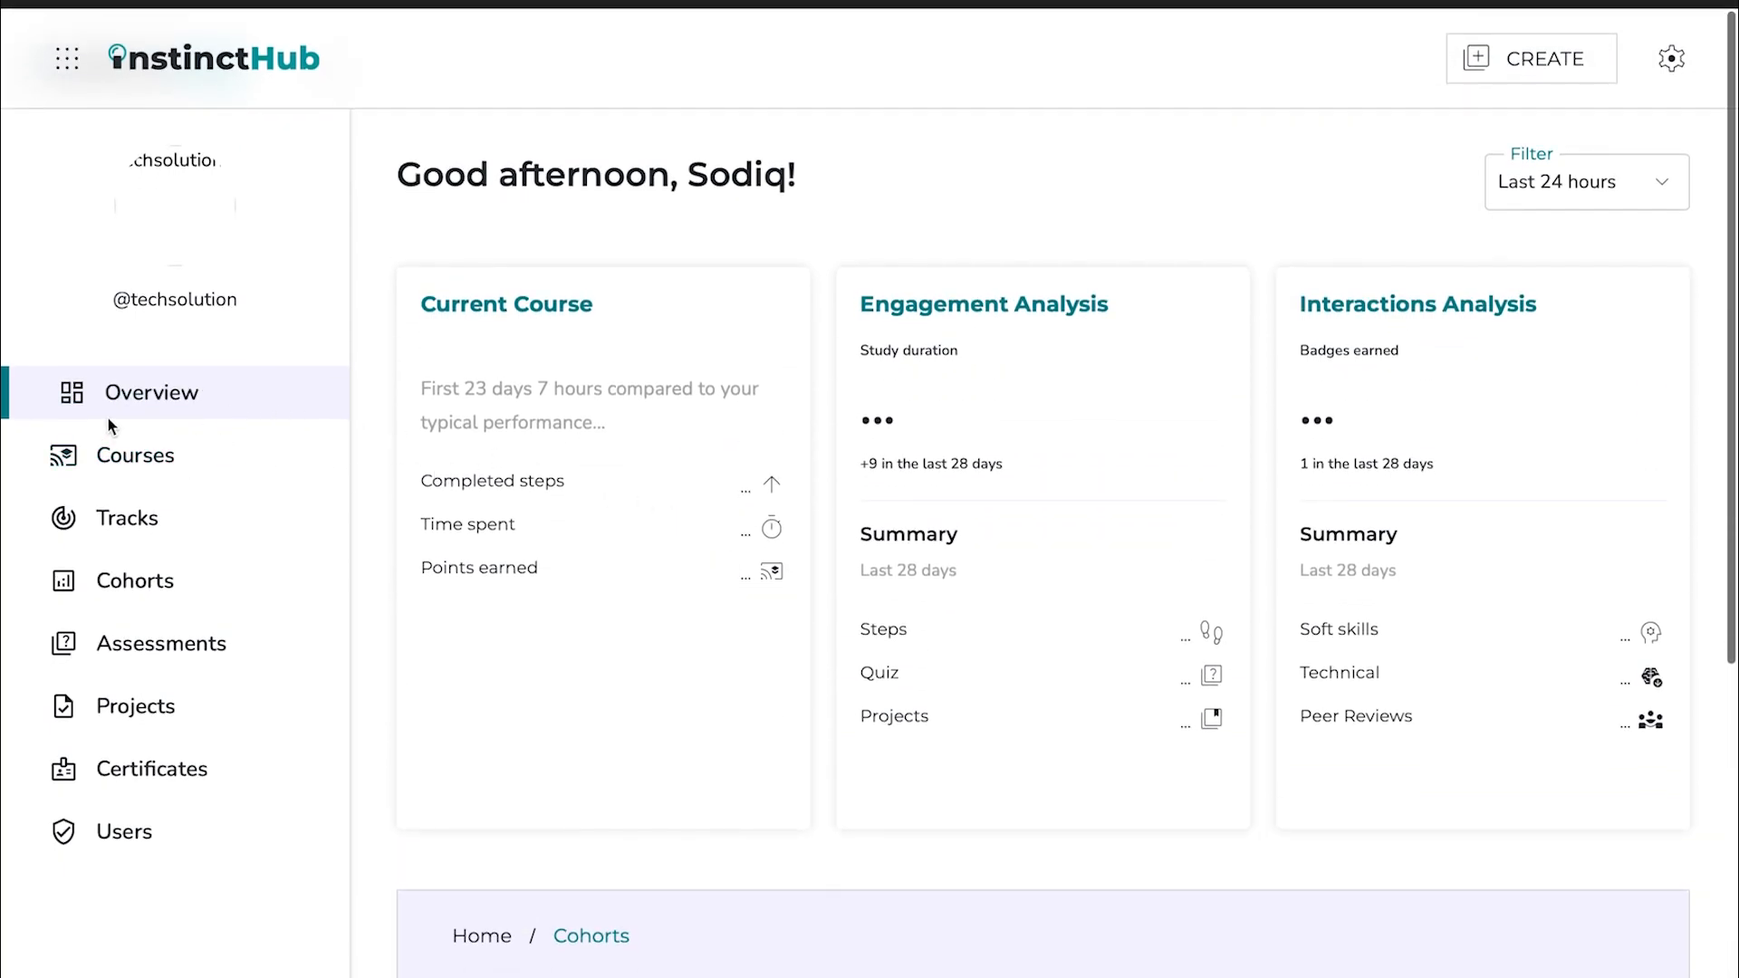
{"action": "left_click", "coordinate": [143, 468]}
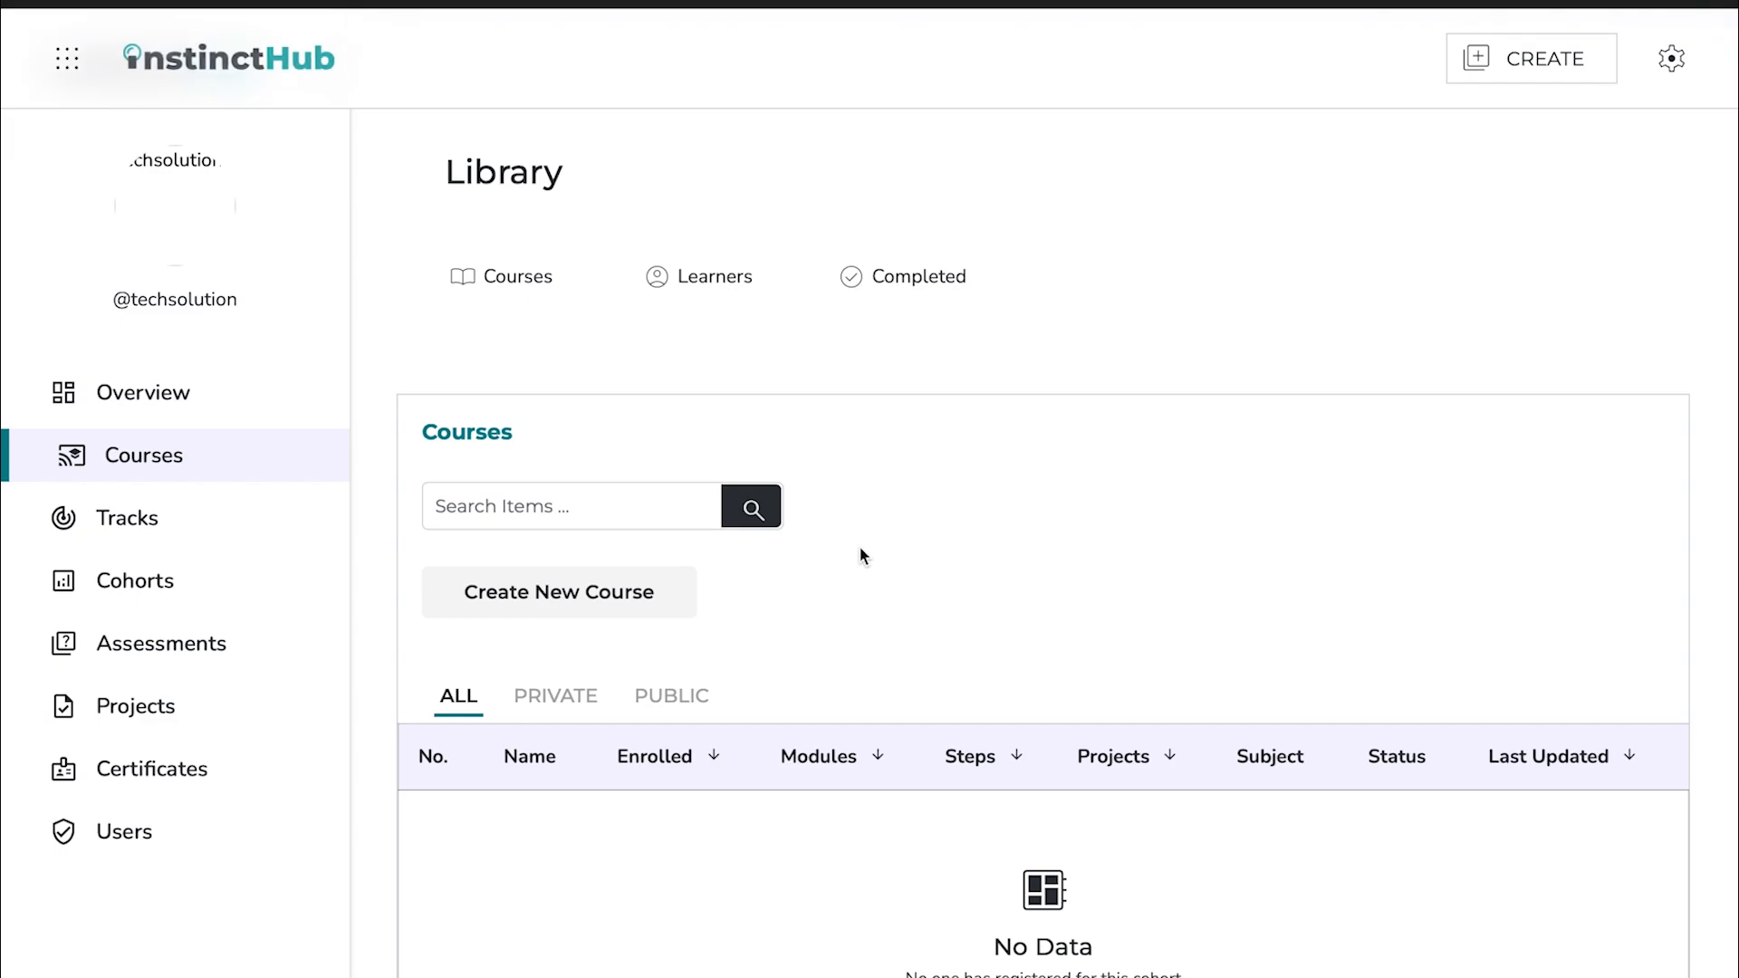
{"action": "scroll", "coordinate": [861, 548], "scroll_direction": "down", "scroll_amount": 1}
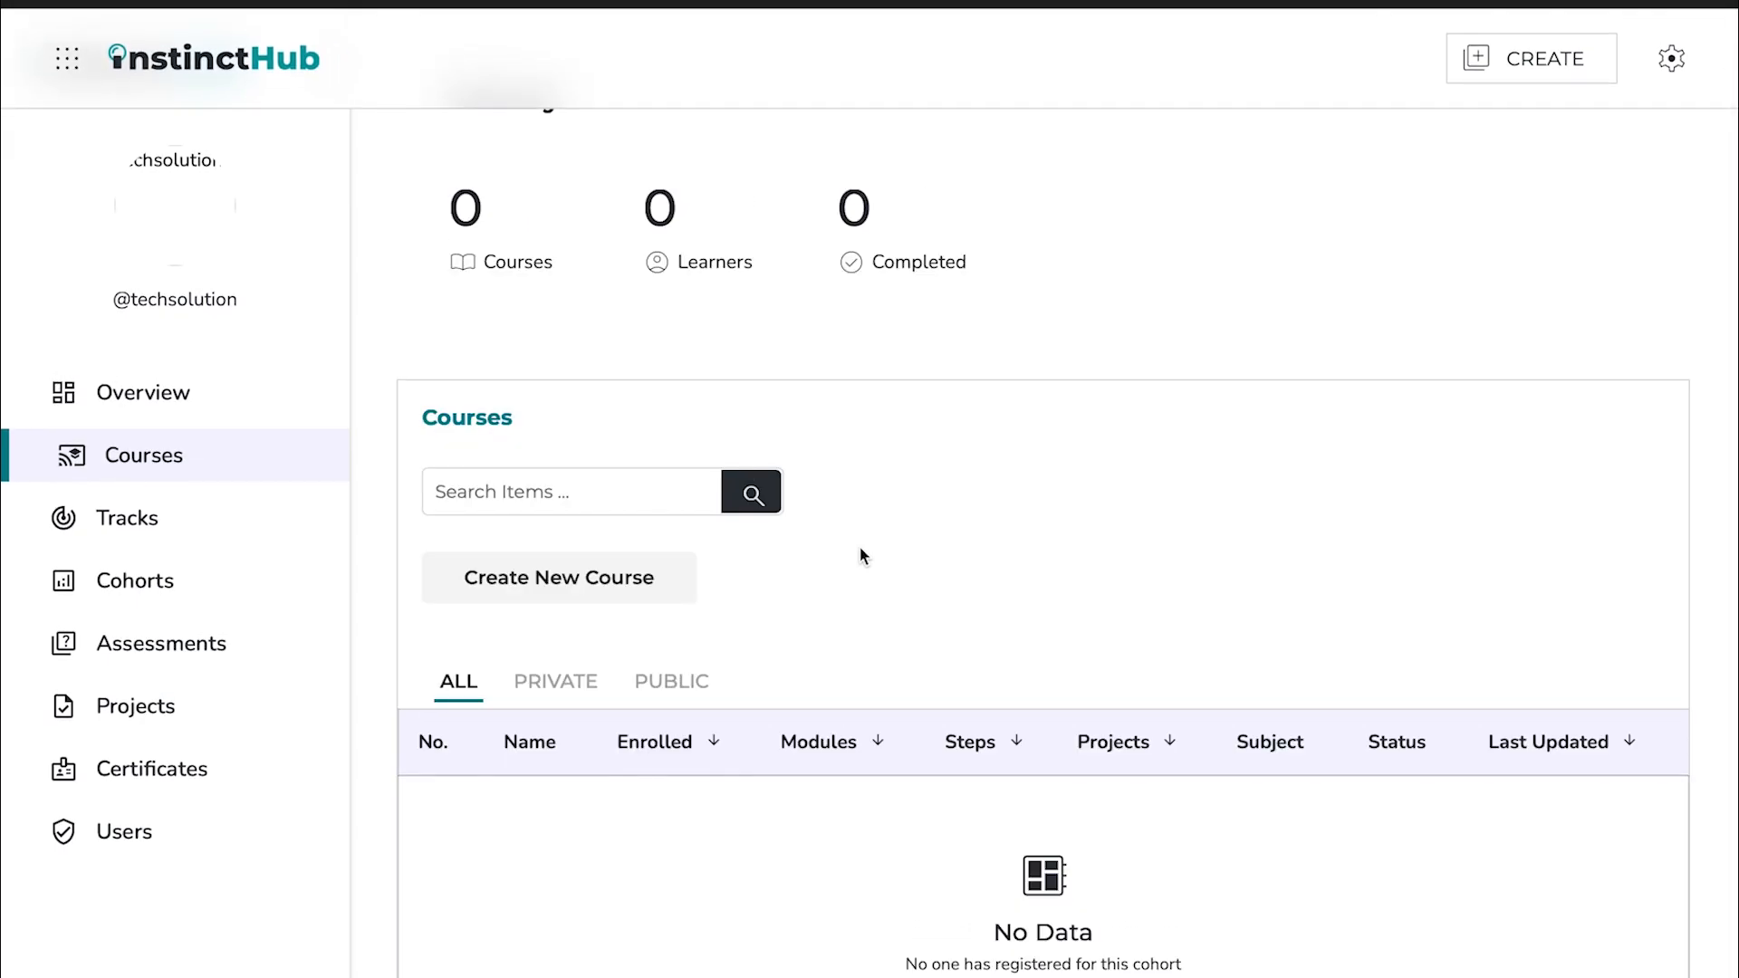
{"action": "scroll", "coordinate": [861, 555], "scroll_direction": "up", "scroll_amount": 1}
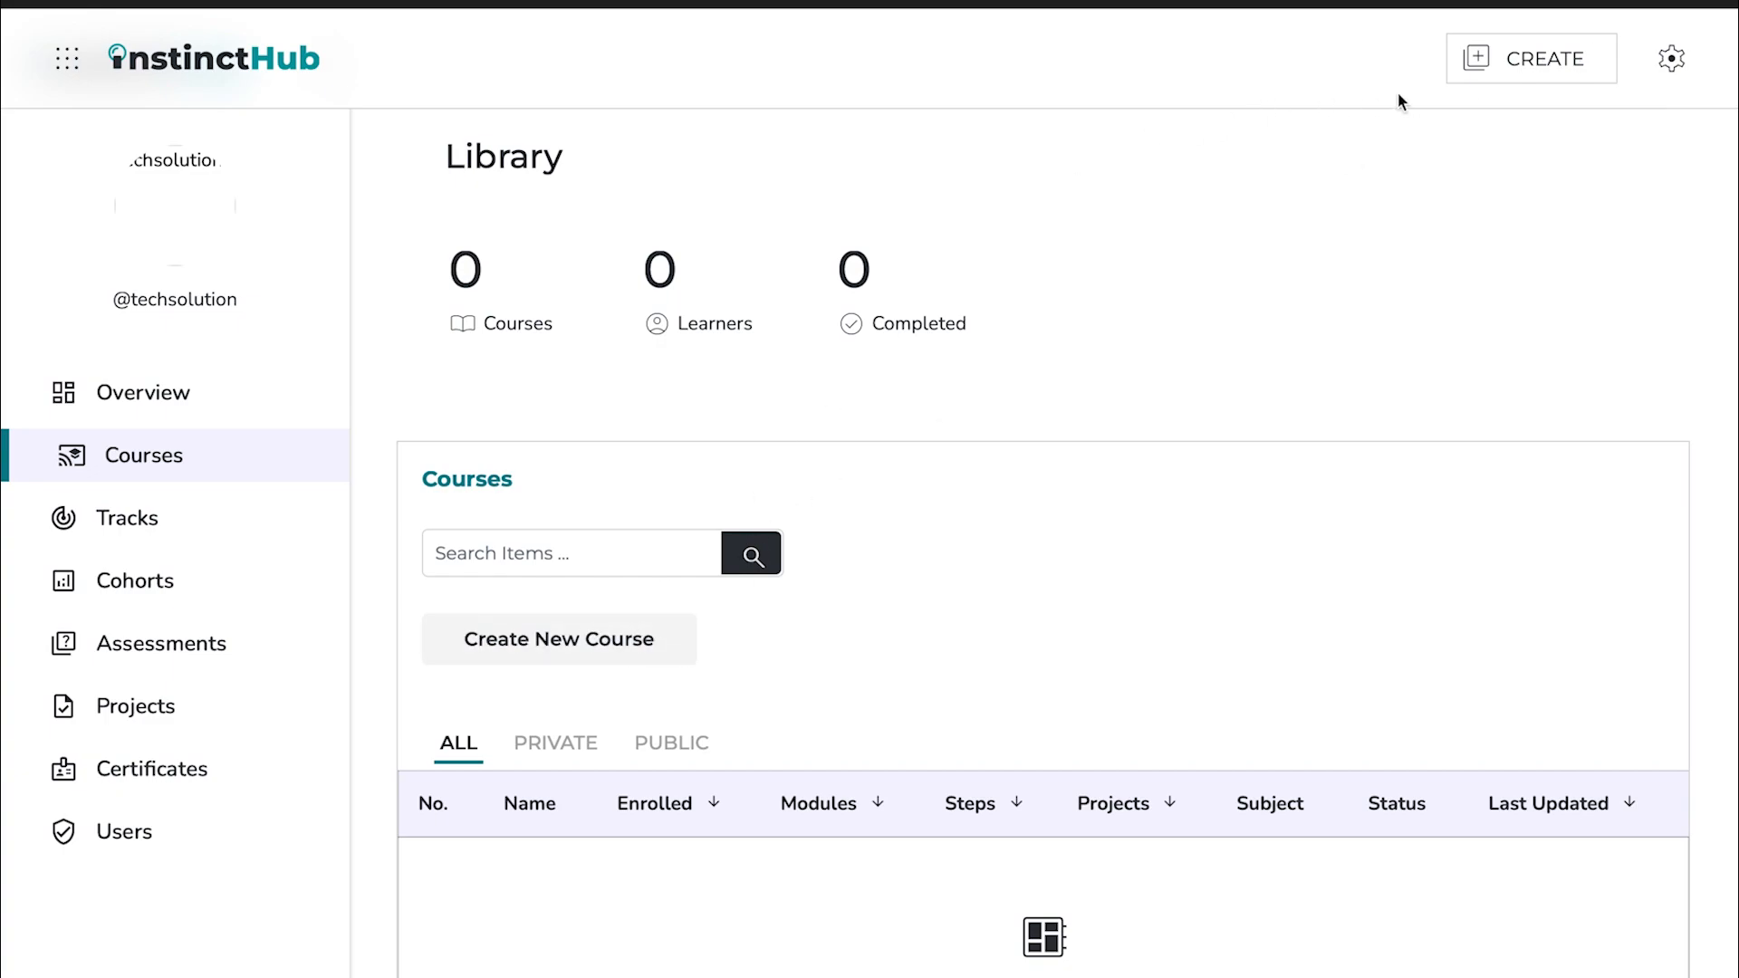
{"action": "left_click", "coordinate": [1526, 68]}
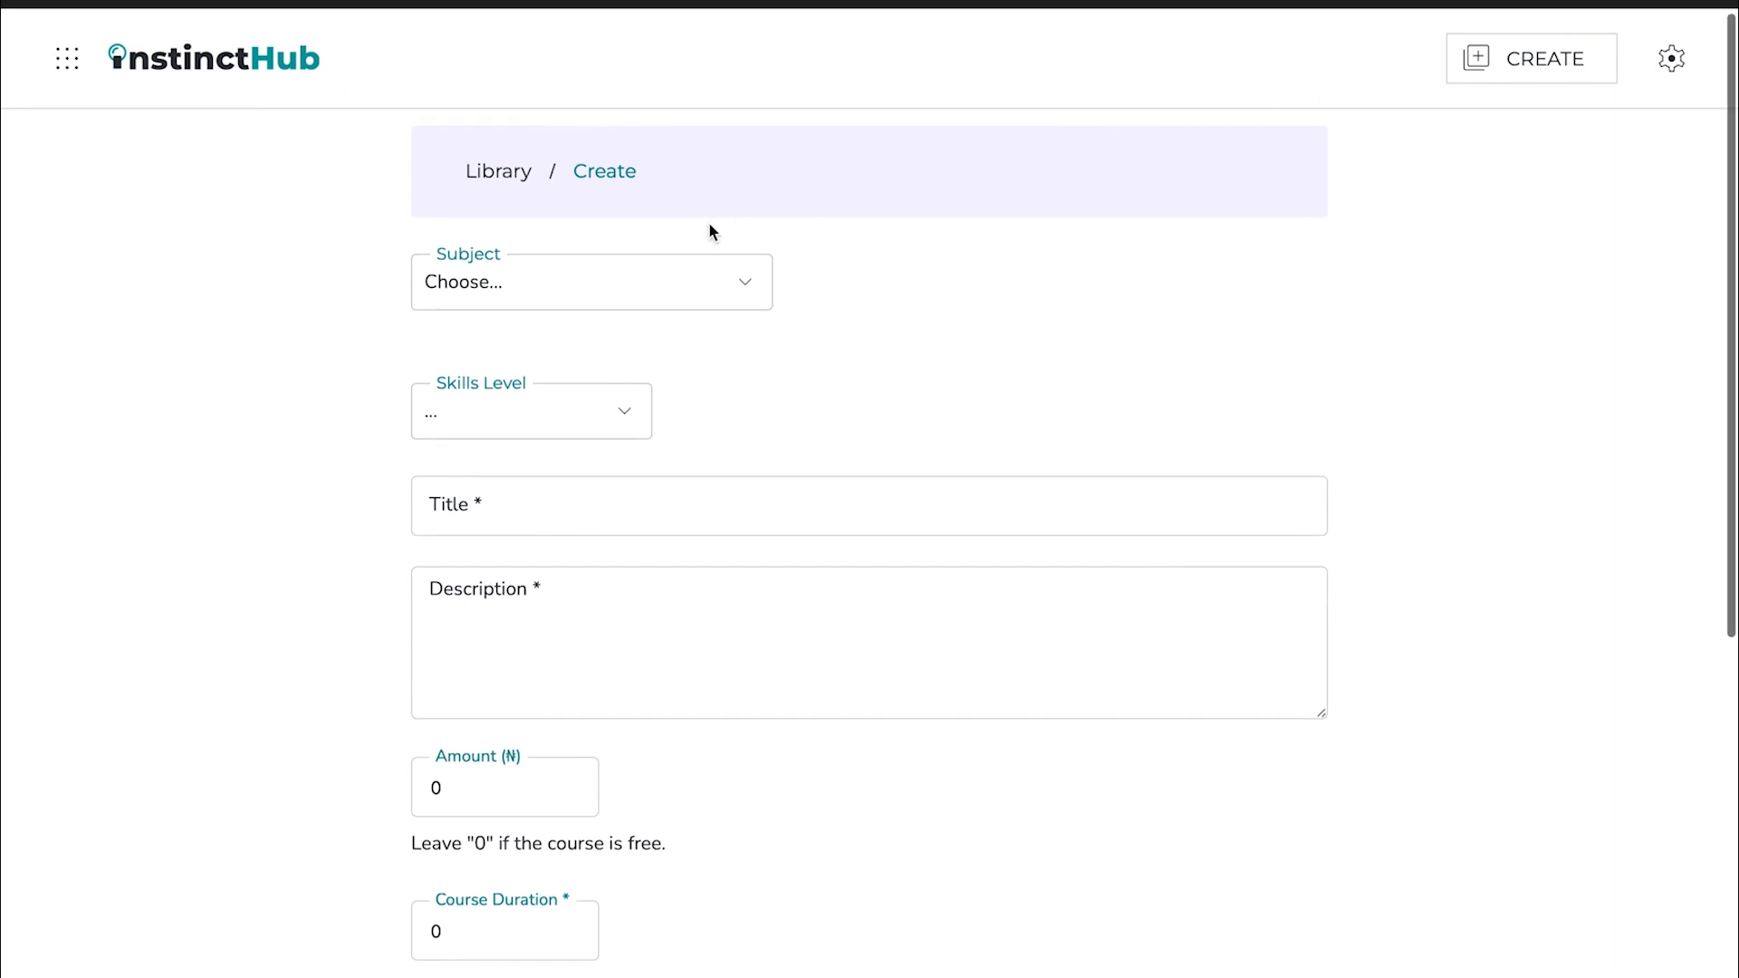
Choose to create a new subject for the course and name it Information Technology.
{"action": "scroll", "coordinate": [709, 225], "scroll_direction": "down", "scroll_amount": 1}
{"action": "left_click", "coordinate": [697, 260]}
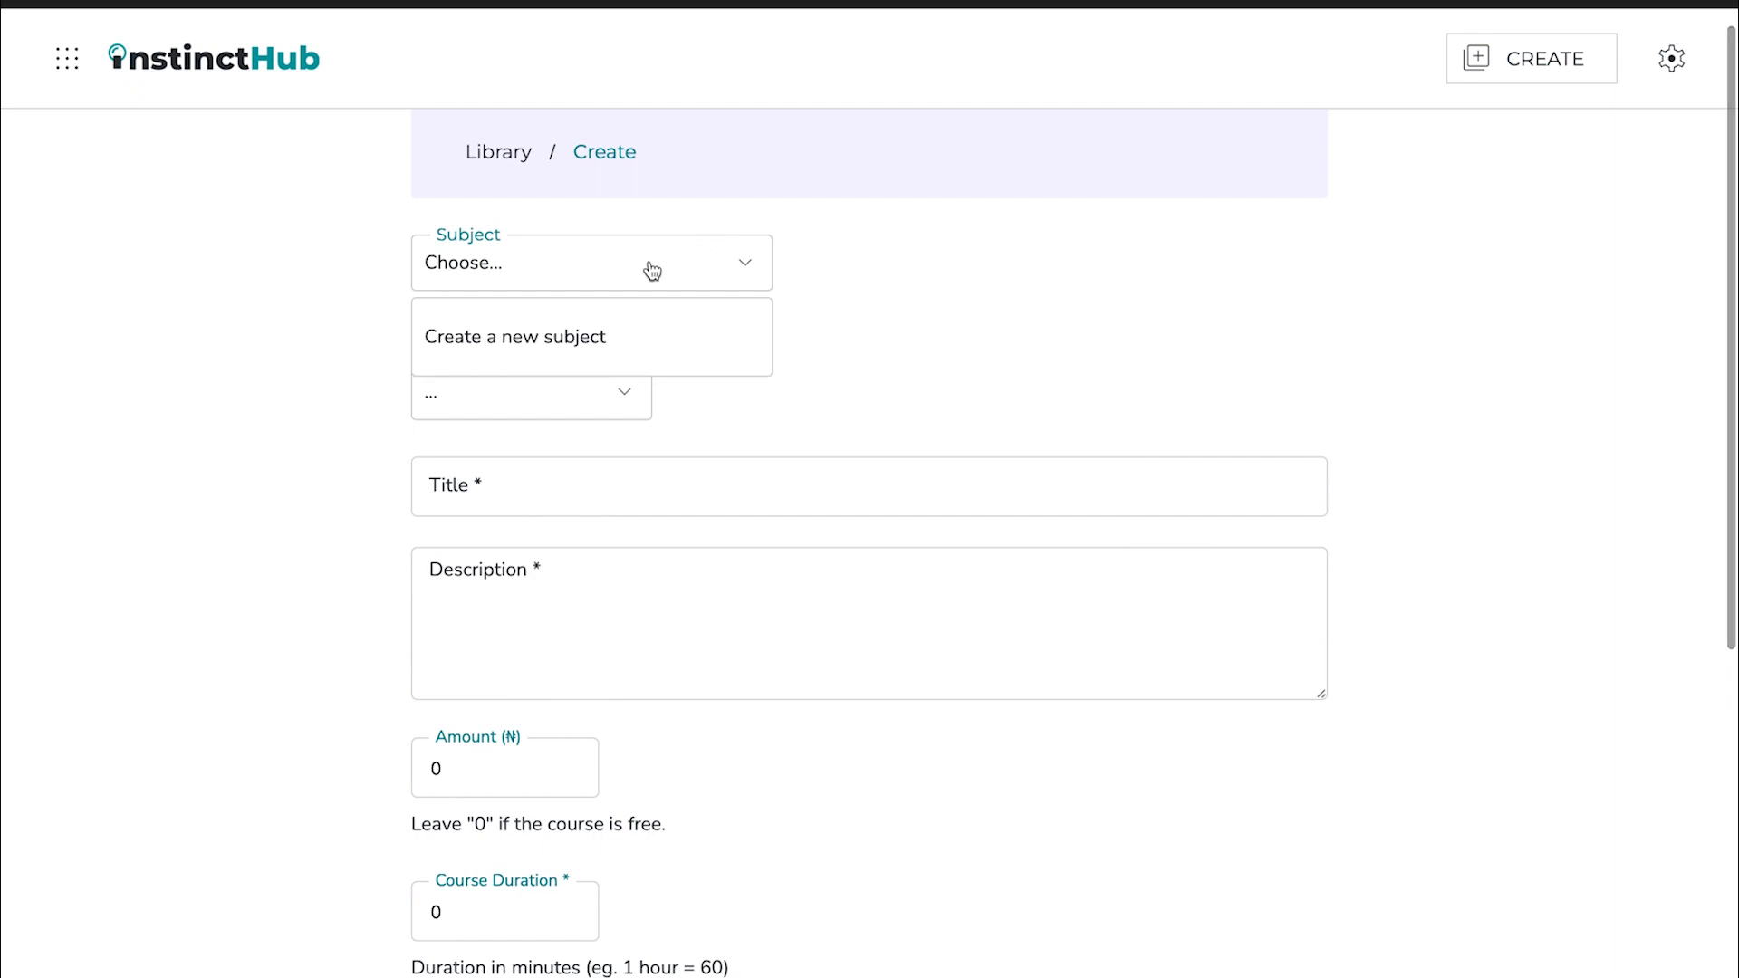
{"action": "left_click", "coordinate": [619, 340]}
{"action": "left_click", "coordinate": [572, 372]}
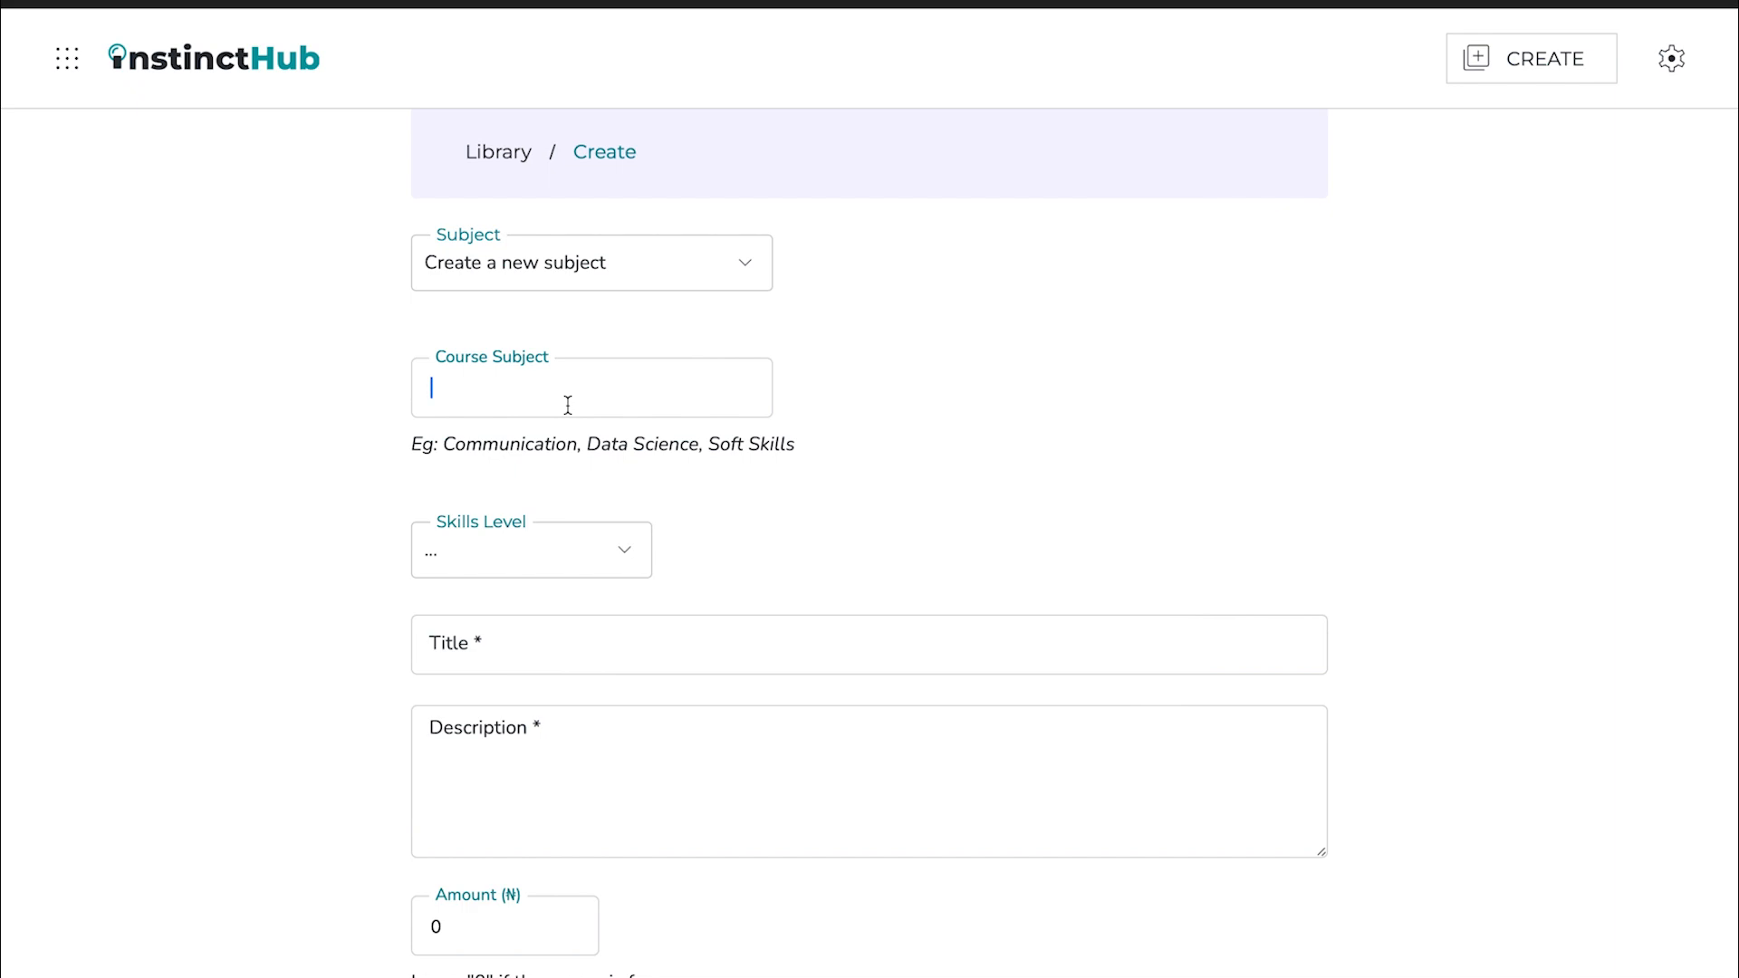
{"action": "type", "text": "Information Technol"}
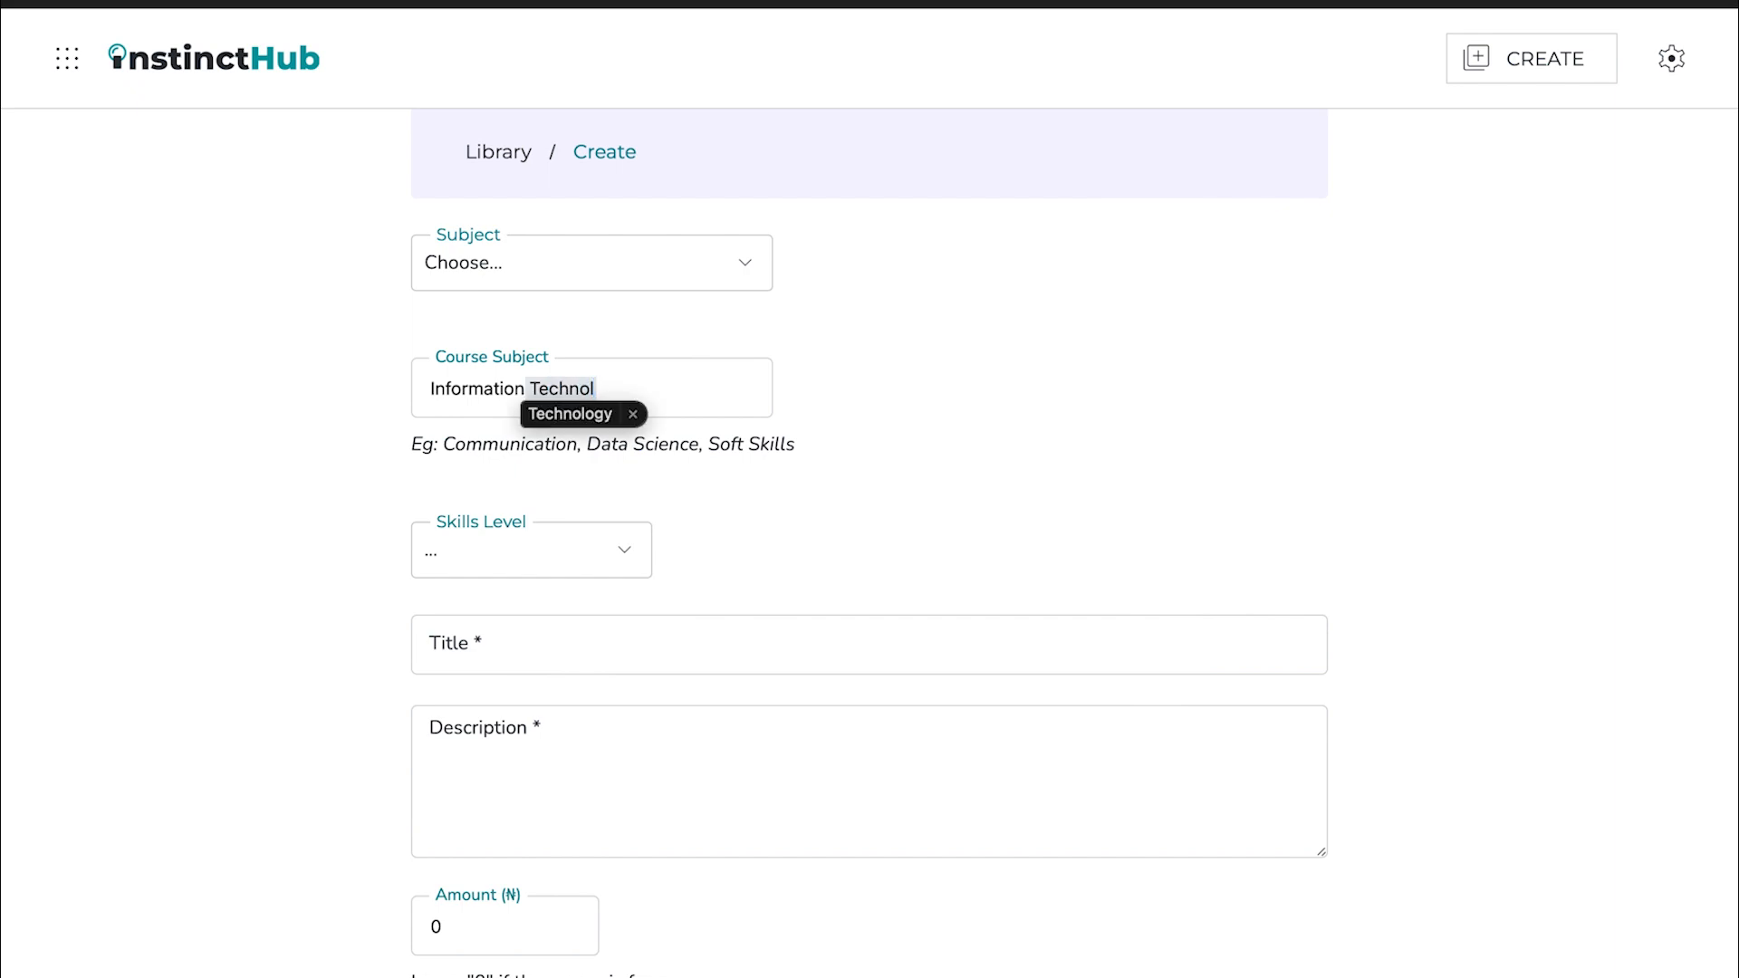
{"action": "left_click", "coordinate": [579, 414]}
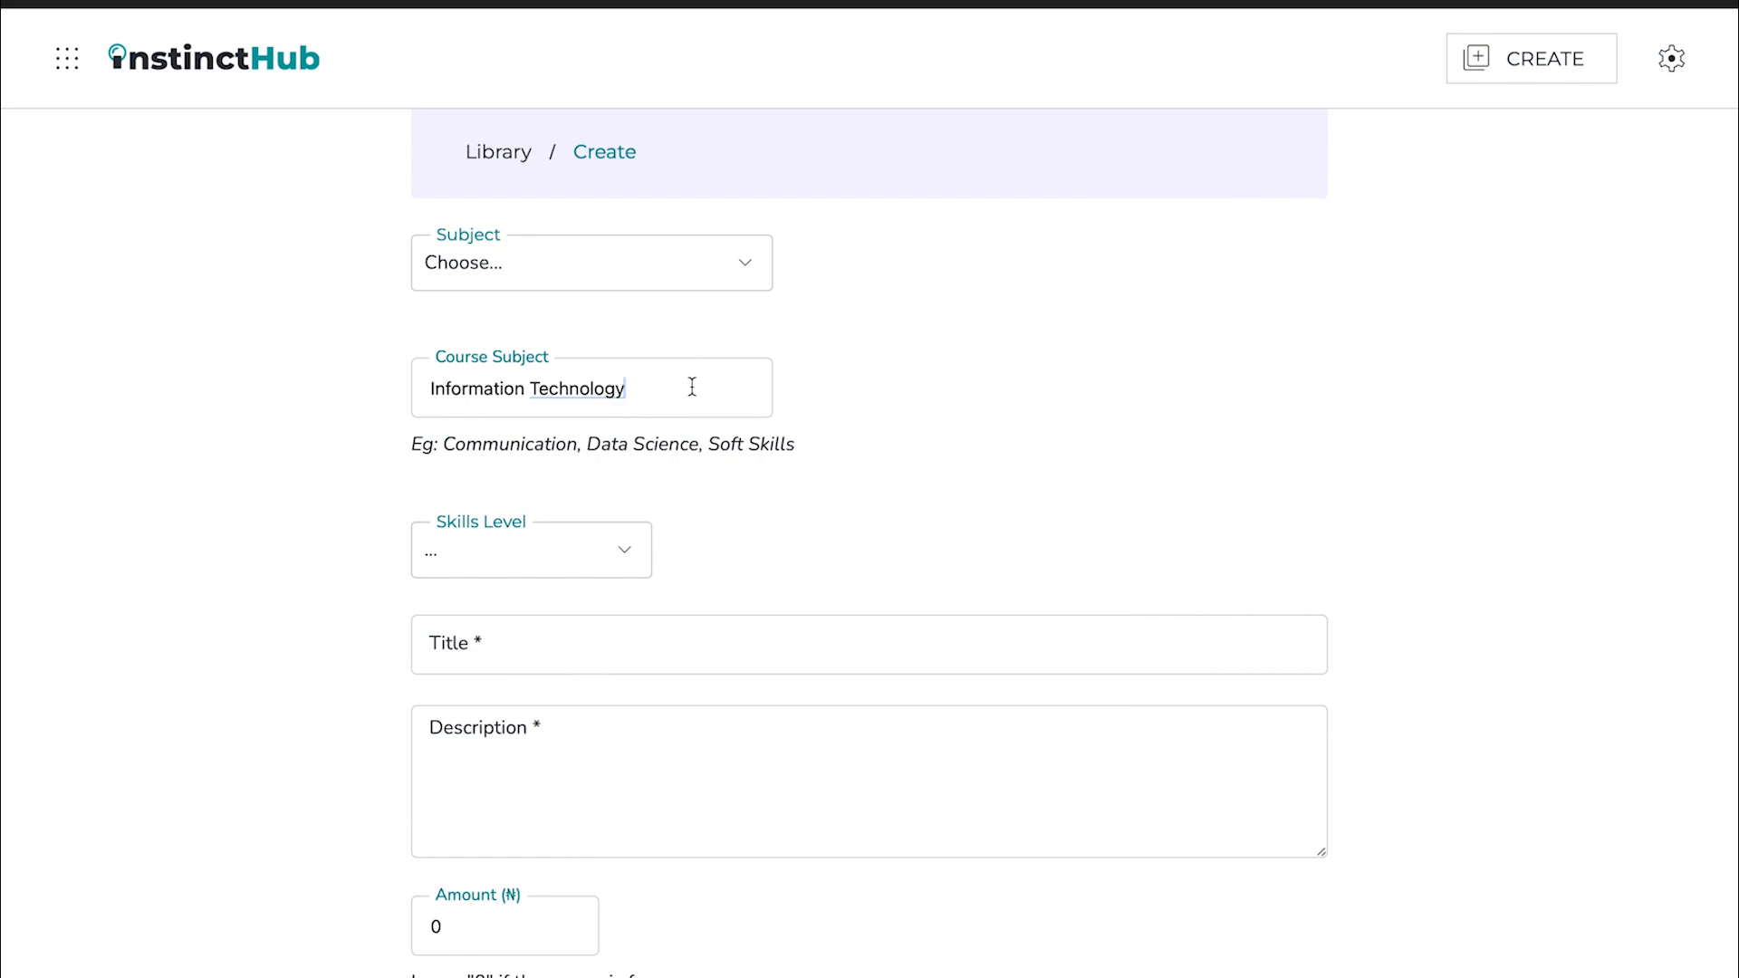
{"action": "key", "text": "Return"}
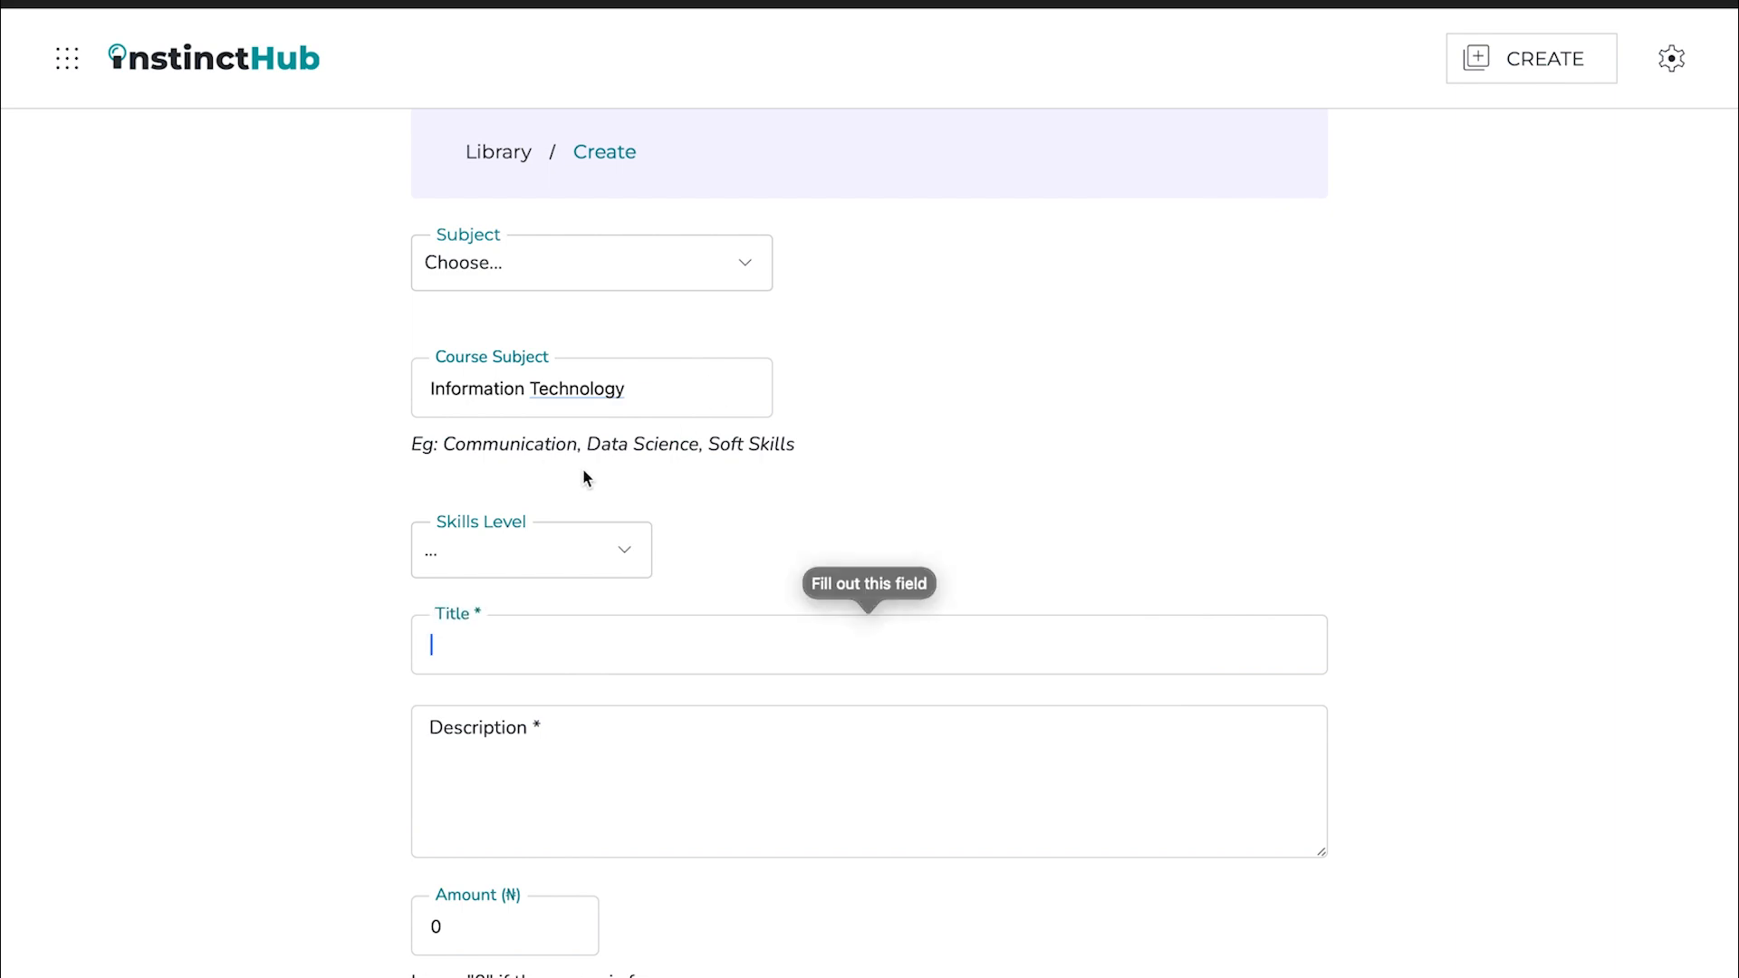
{"action": "left_click", "coordinate": [661, 382]}
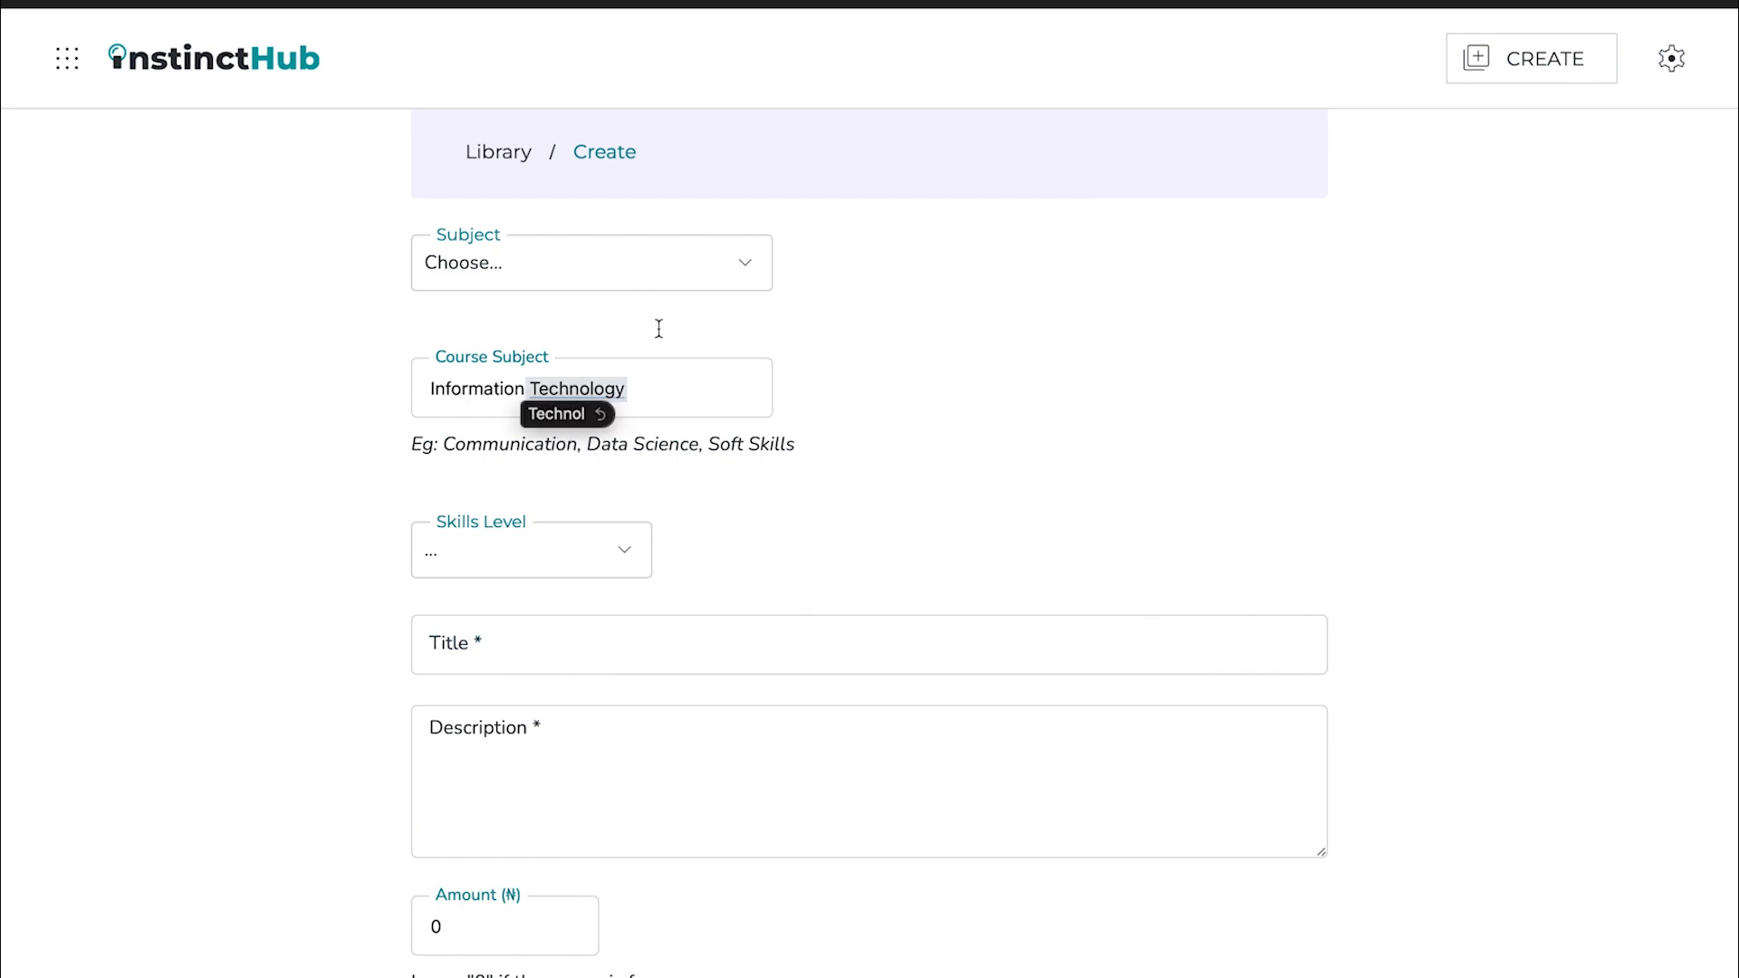
Set the skills level to BEGINNER and title the course "Introduction to Visual Studio Code".
{"action": "left_click", "coordinate": [501, 548]}
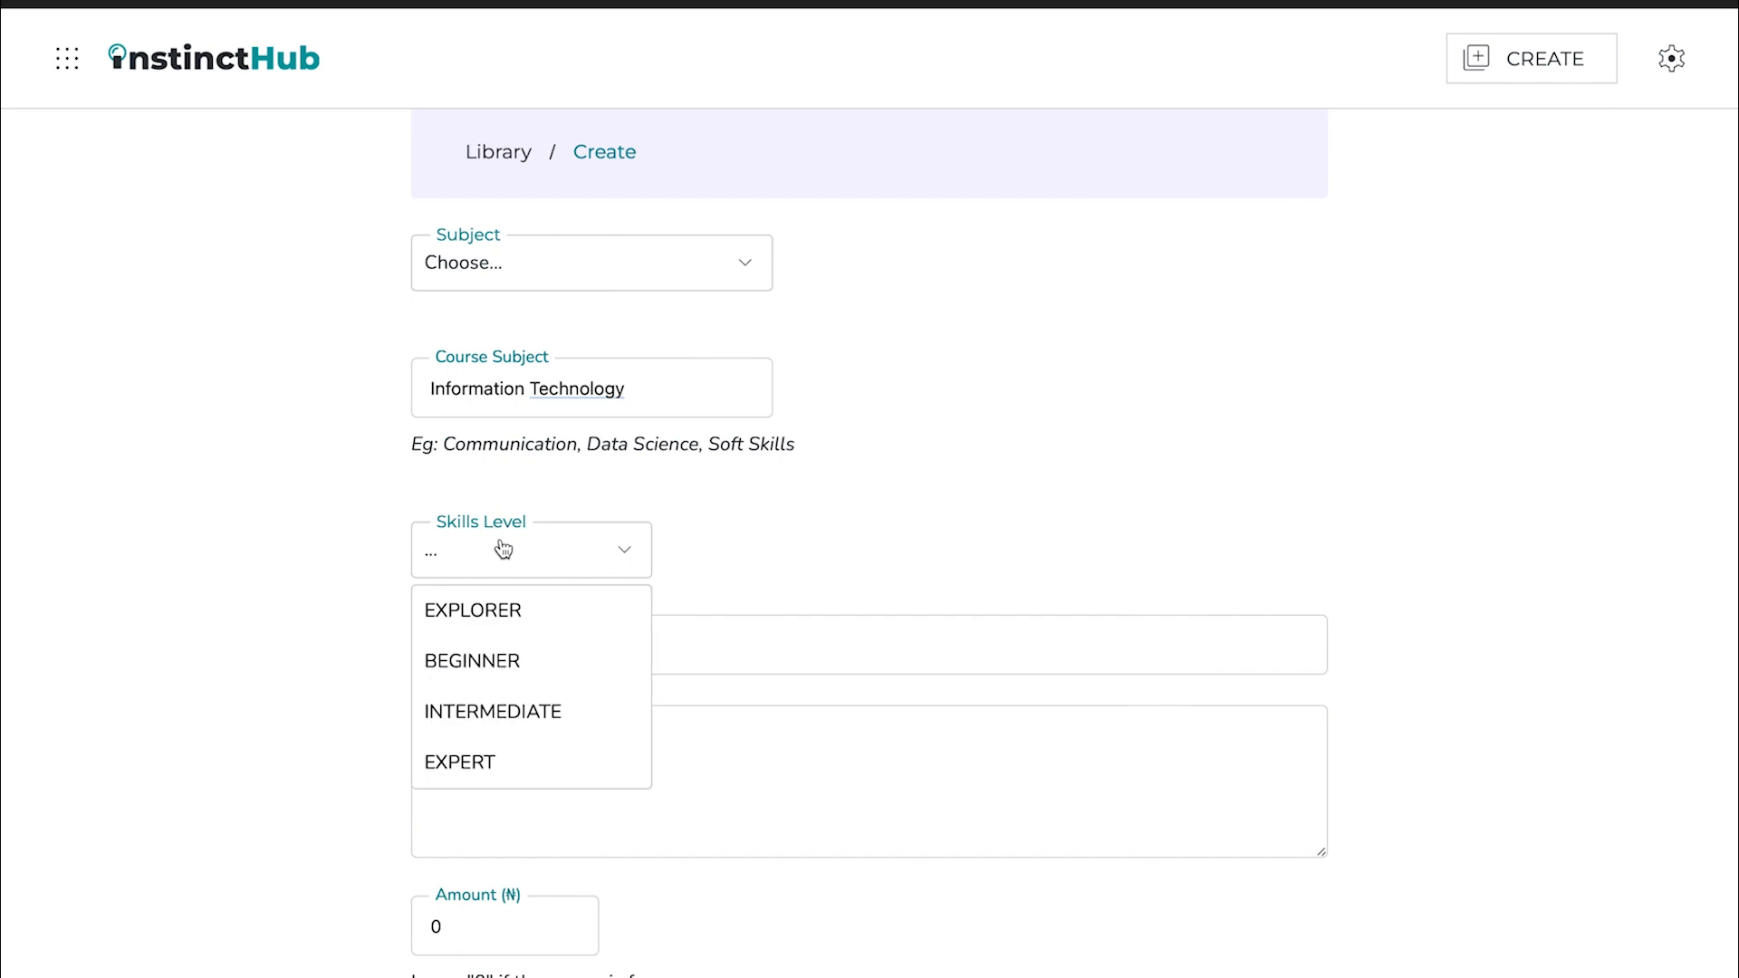
{"action": "left_click", "coordinate": [517, 671]}
{"action": "left_click", "coordinate": [590, 633]}
{"action": "scroll", "coordinate": [593, 633], "scroll_direction": "down", "scroll_amount": 1}
{"action": "scroll", "coordinate": [592, 633], "scroll_direction": "down", "scroll_amount": 1}
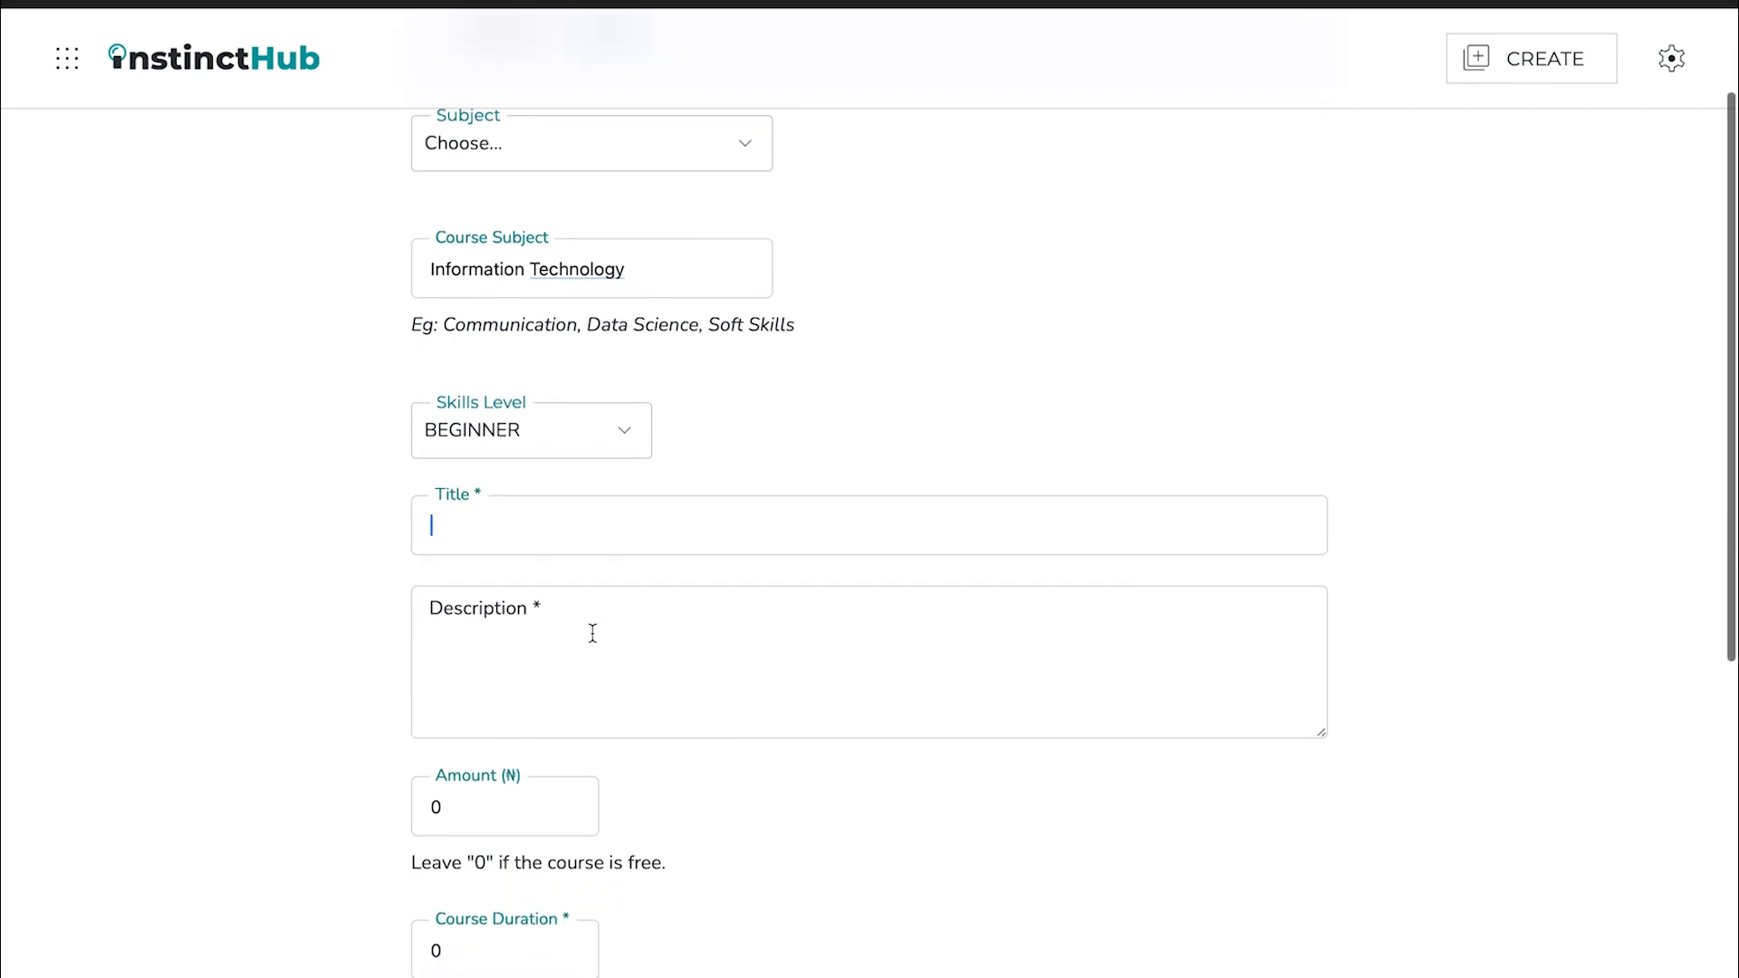
{"action": "scroll", "coordinate": [592, 633], "scroll_direction": "down", "scroll_amount": 1}
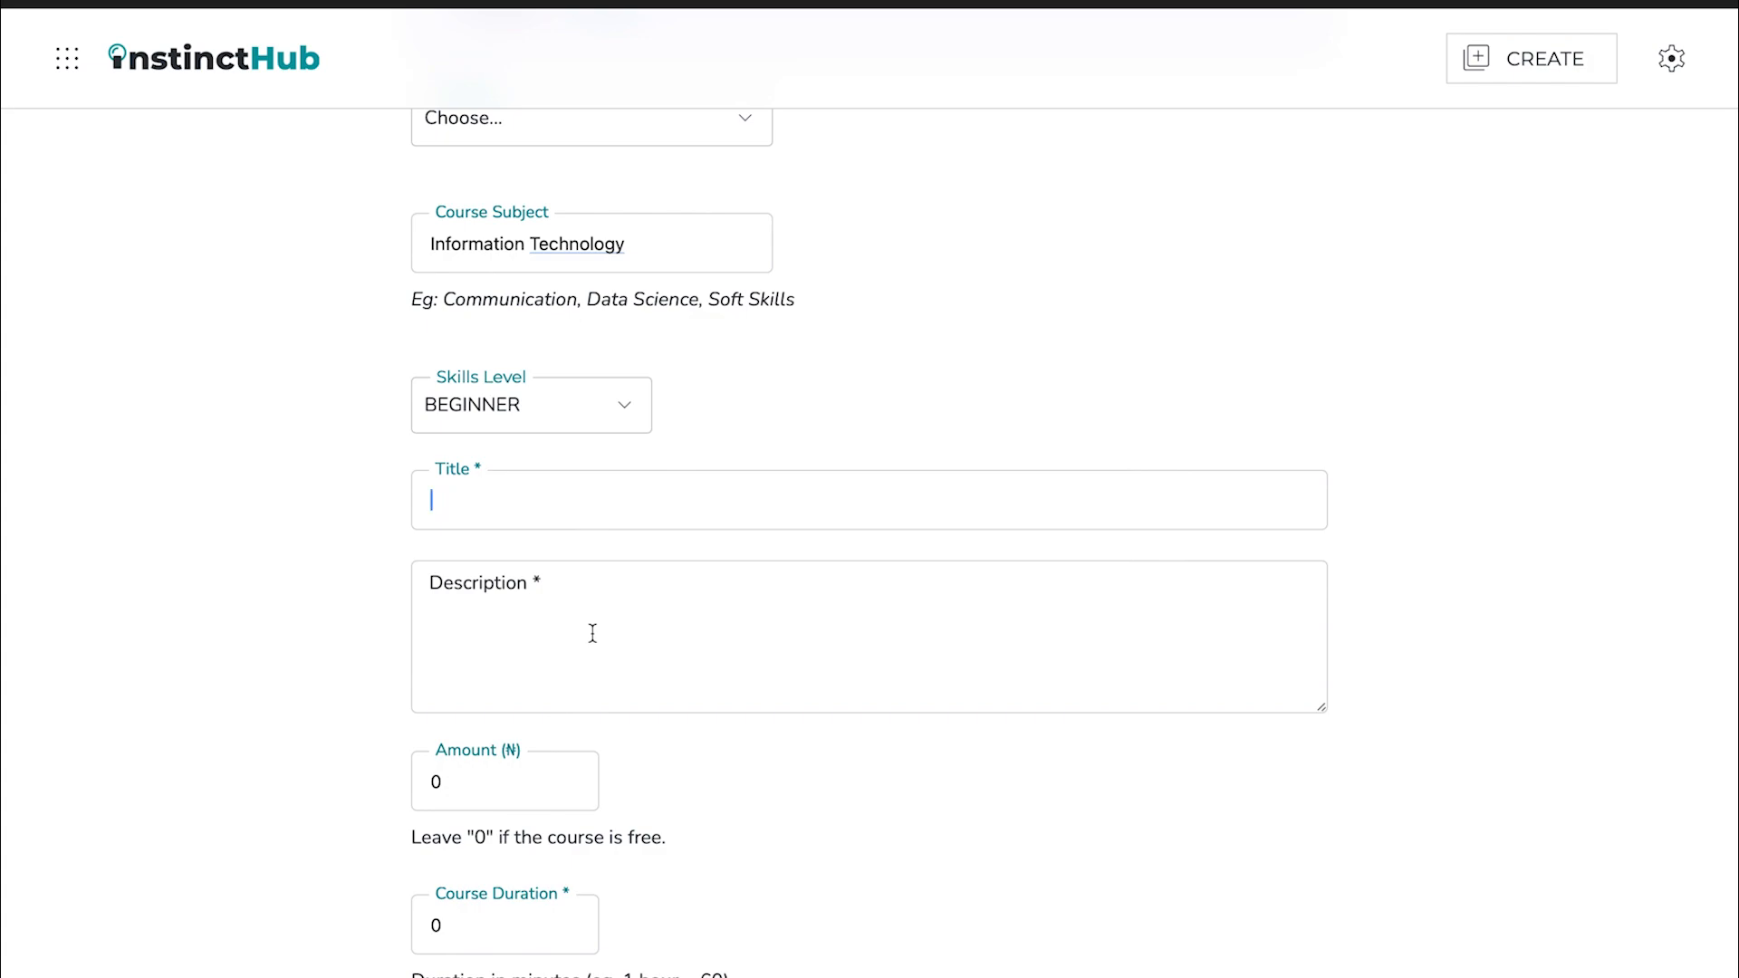
{"action": "type", "text": "Introduction to "}
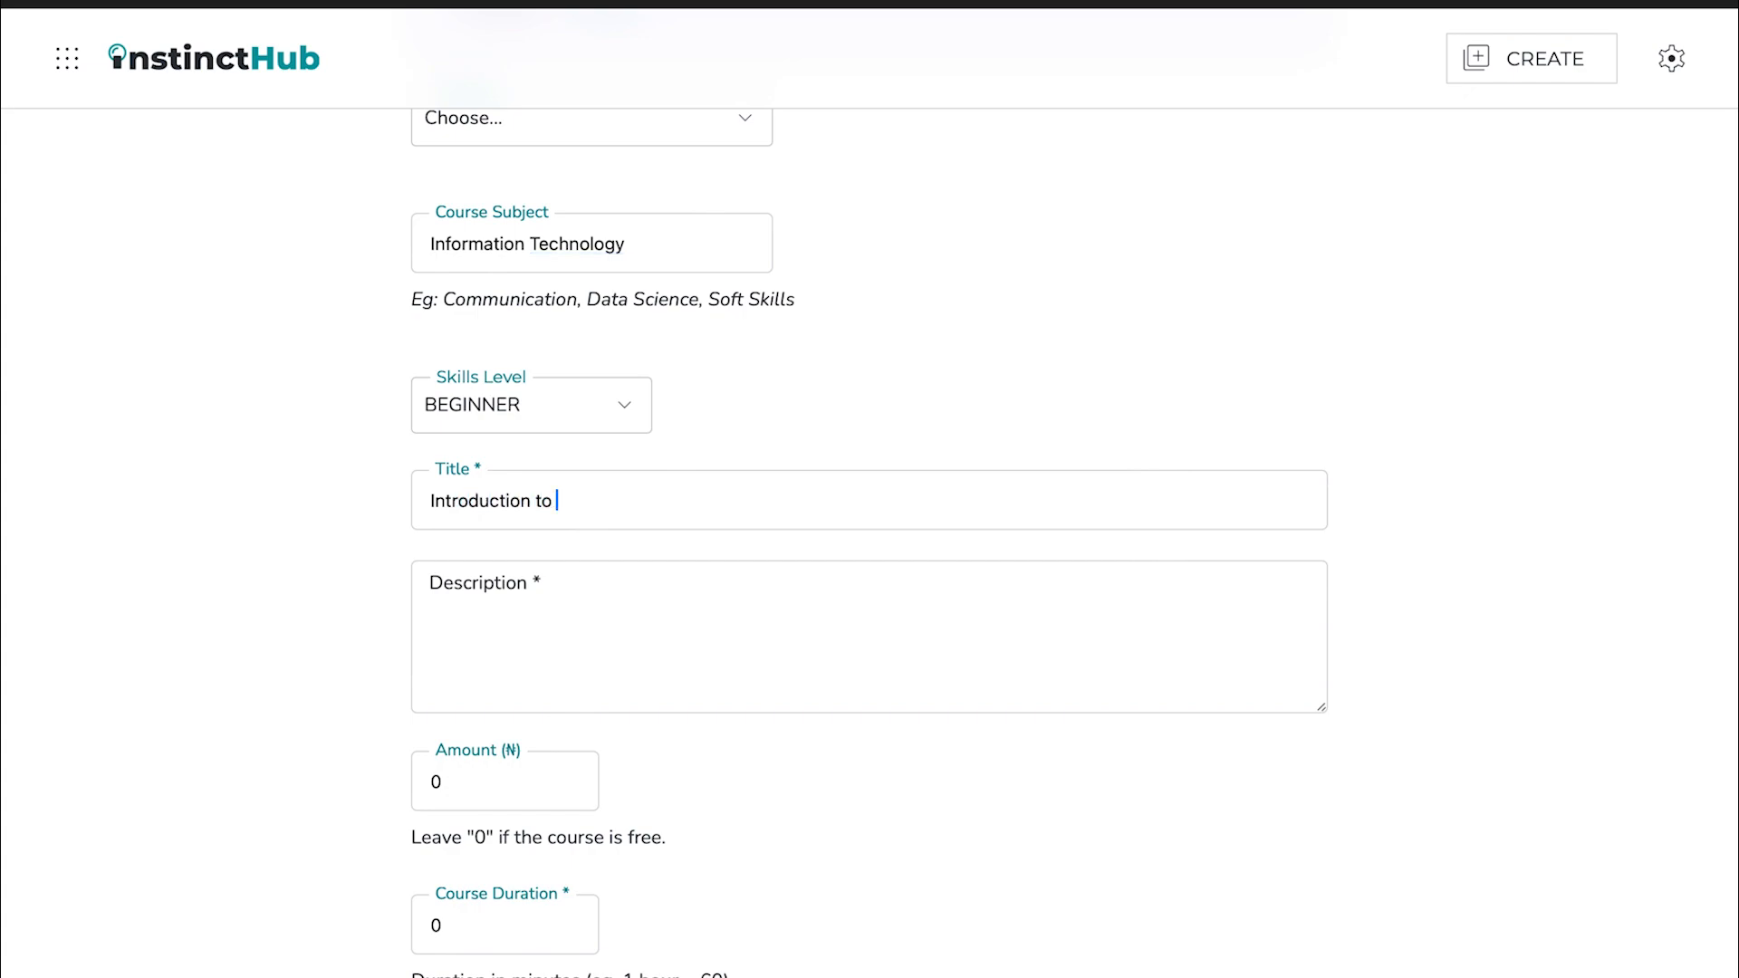
{"action": "type", "text": "Visual Studio Code"}
Enter "This is an IDLE" as the course description.
{"action": "left_click", "coordinate": [591, 595]}
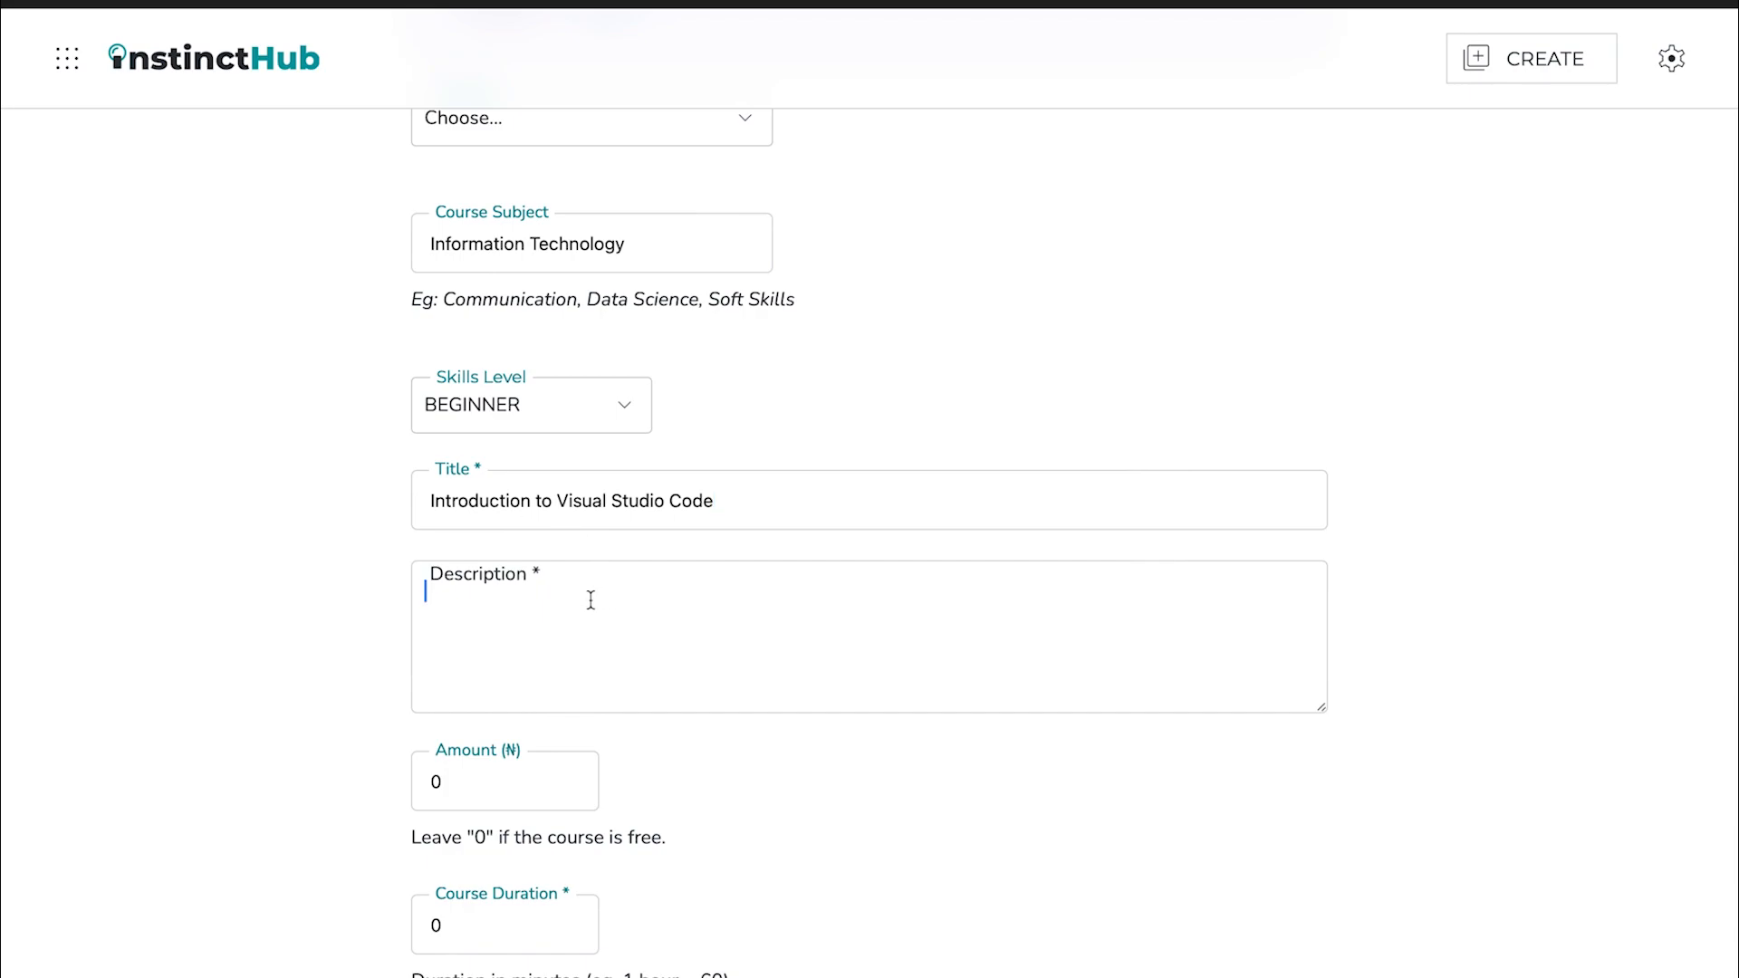
{"action": "type", "text": "Thi s"}
{"action": "key", "text": "BackSpace"}
{"action": "key", "text": "BackSpace"}
{"action": "type", "text": "s is "}
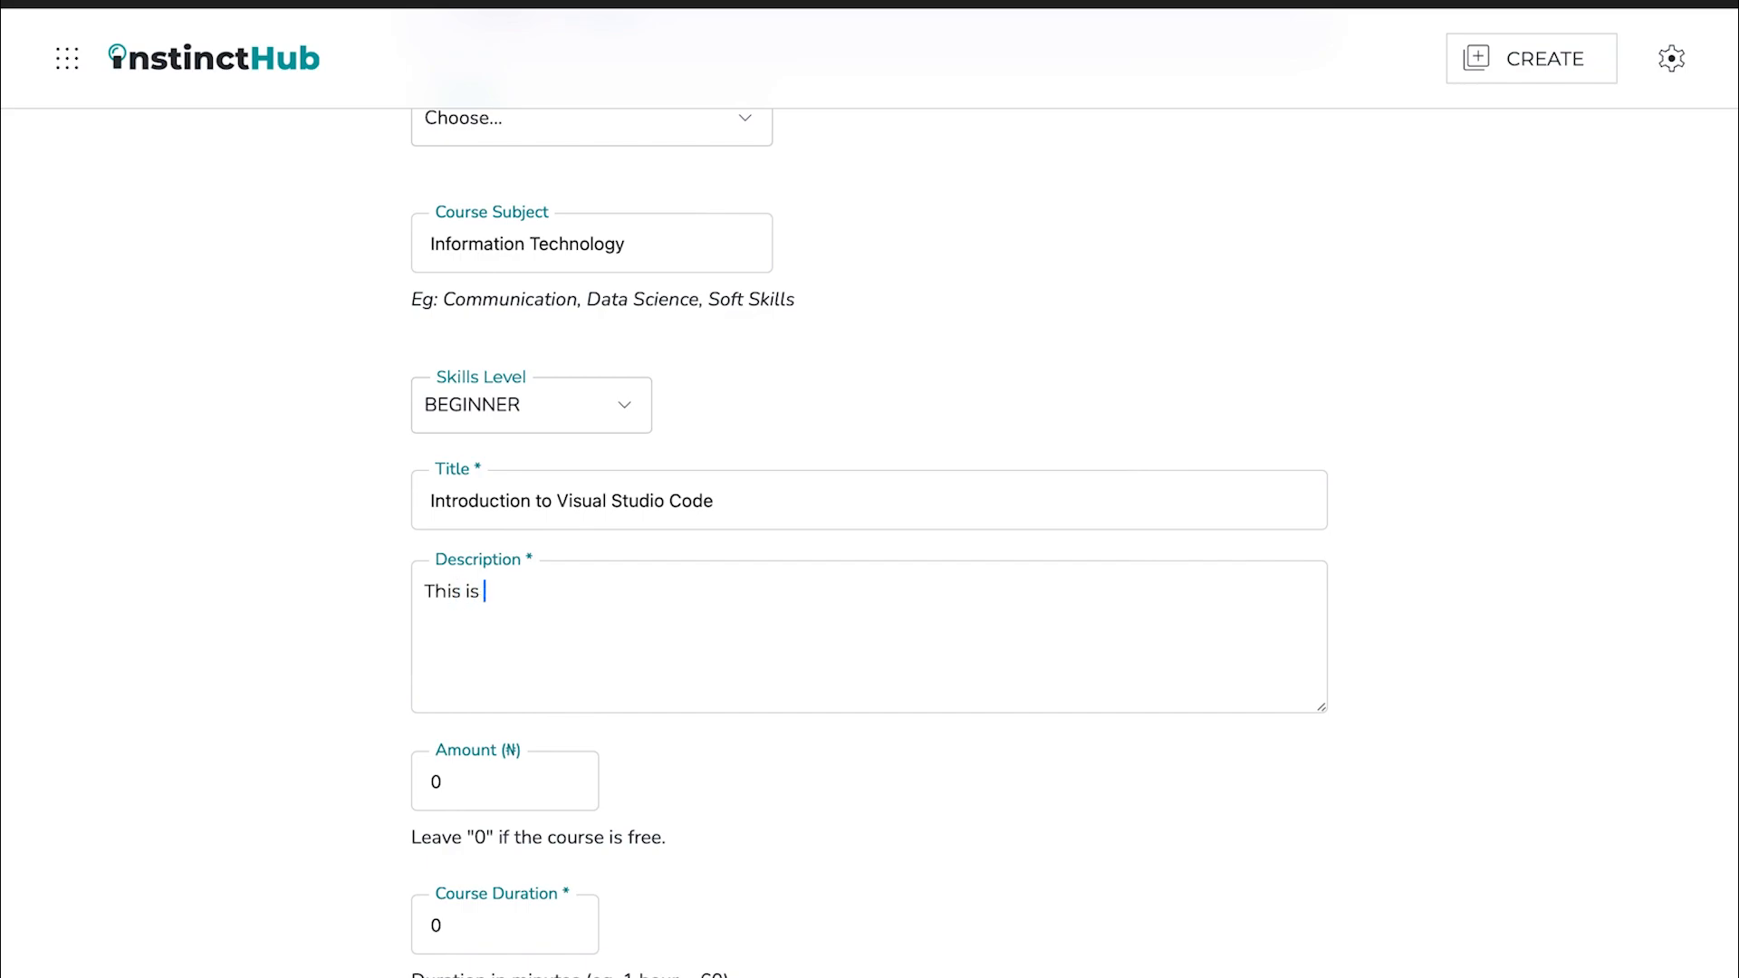
{"action": "type", "text": "an IDLE"}
Set the course amount to 0 so that the course is free.
{"action": "scroll", "coordinate": [627, 626], "scroll_direction": "down", "scroll_amount": 1}
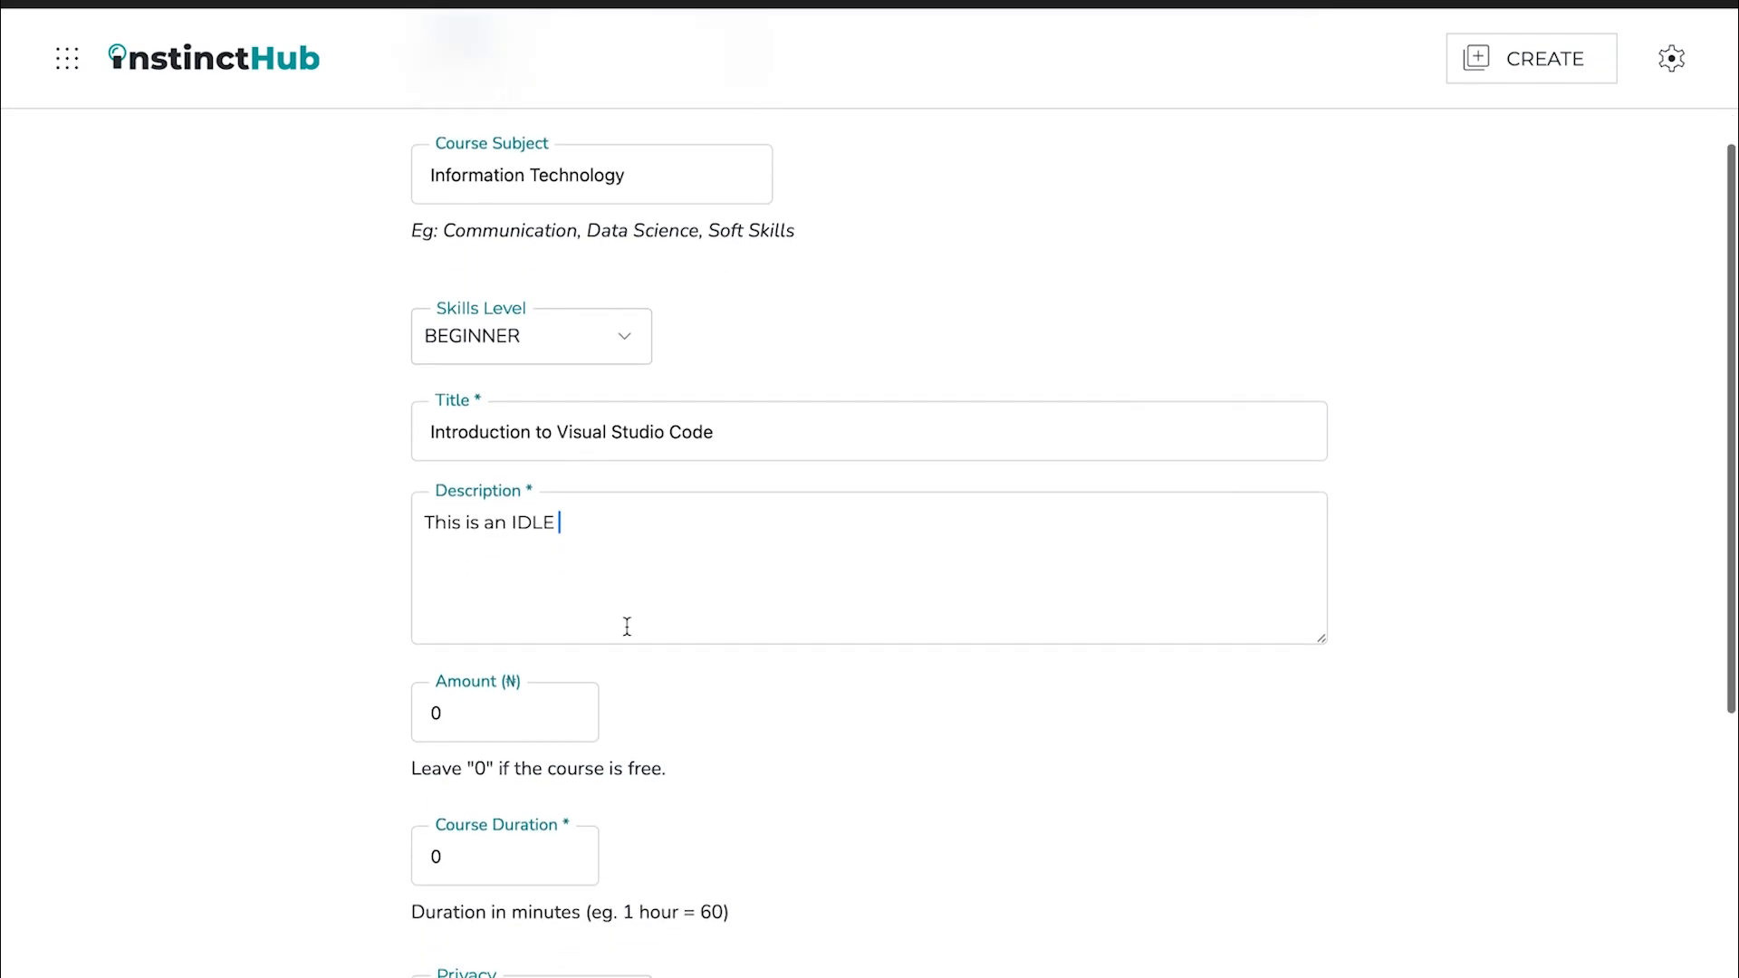
{"action": "left_click", "coordinate": [506, 711]}
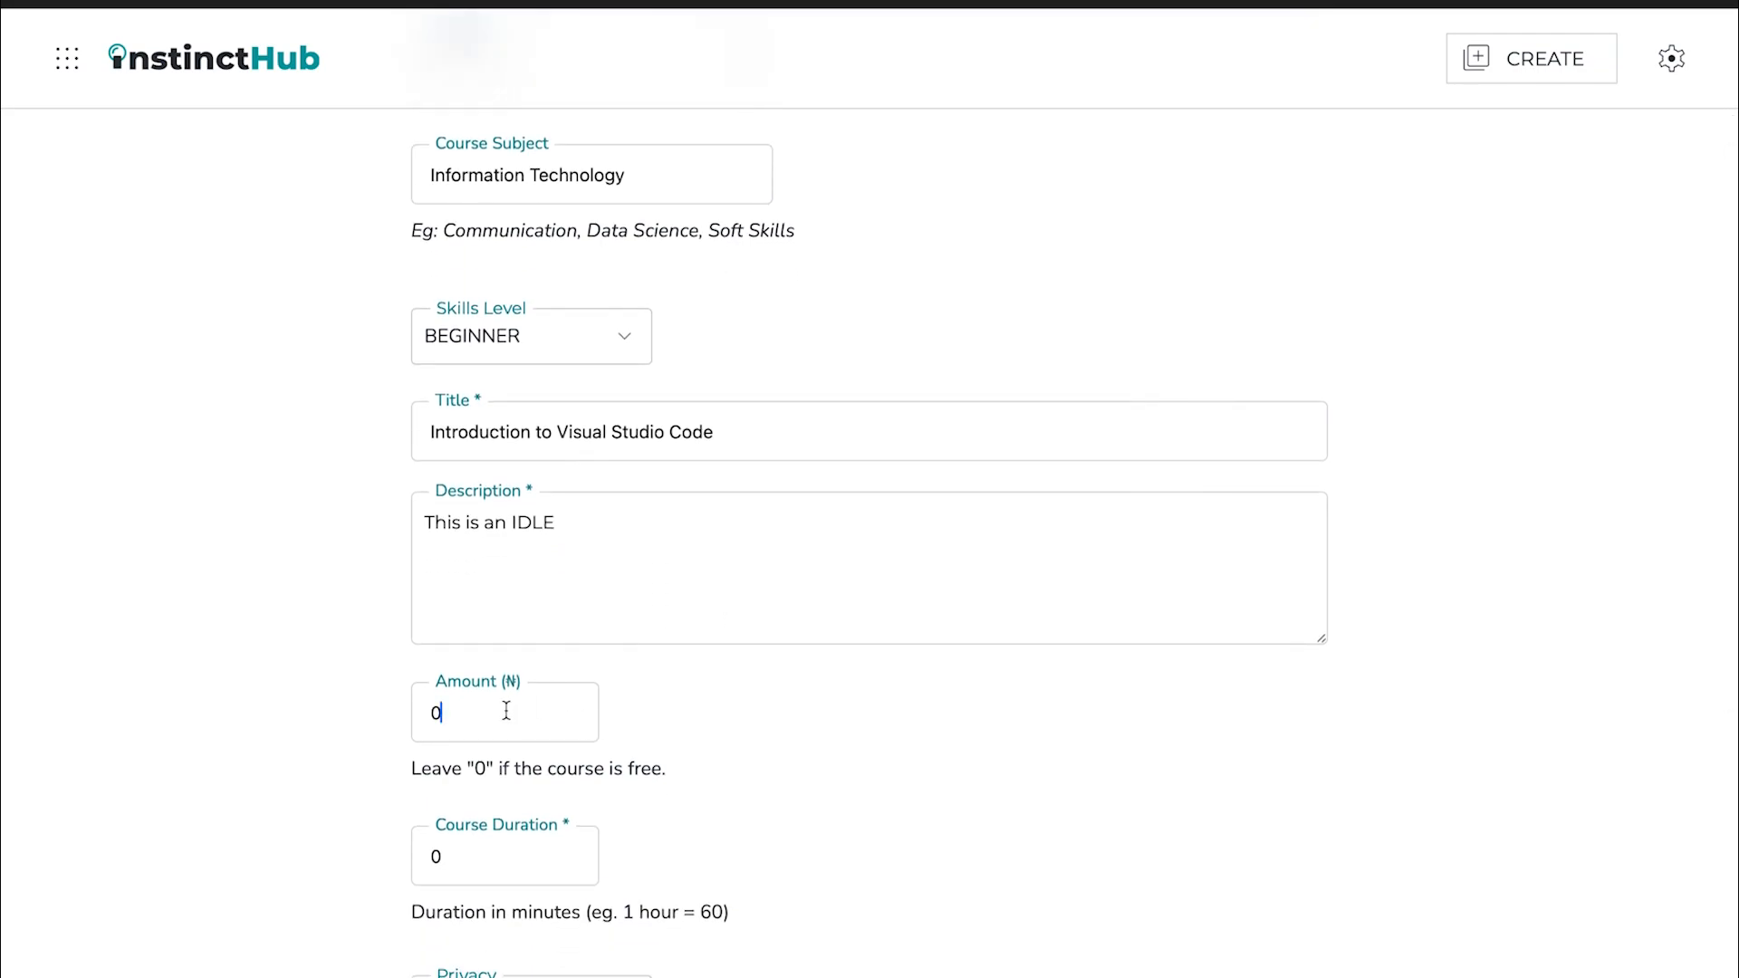
{"action": "left_click", "coordinate": [607, 523]}
{"action": "scroll", "coordinate": [607, 524], "scroll_direction": "down", "scroll_amount": 1}
{"action": "scroll", "coordinate": [607, 524], "scroll_direction": "up", "scroll_amount": 4}
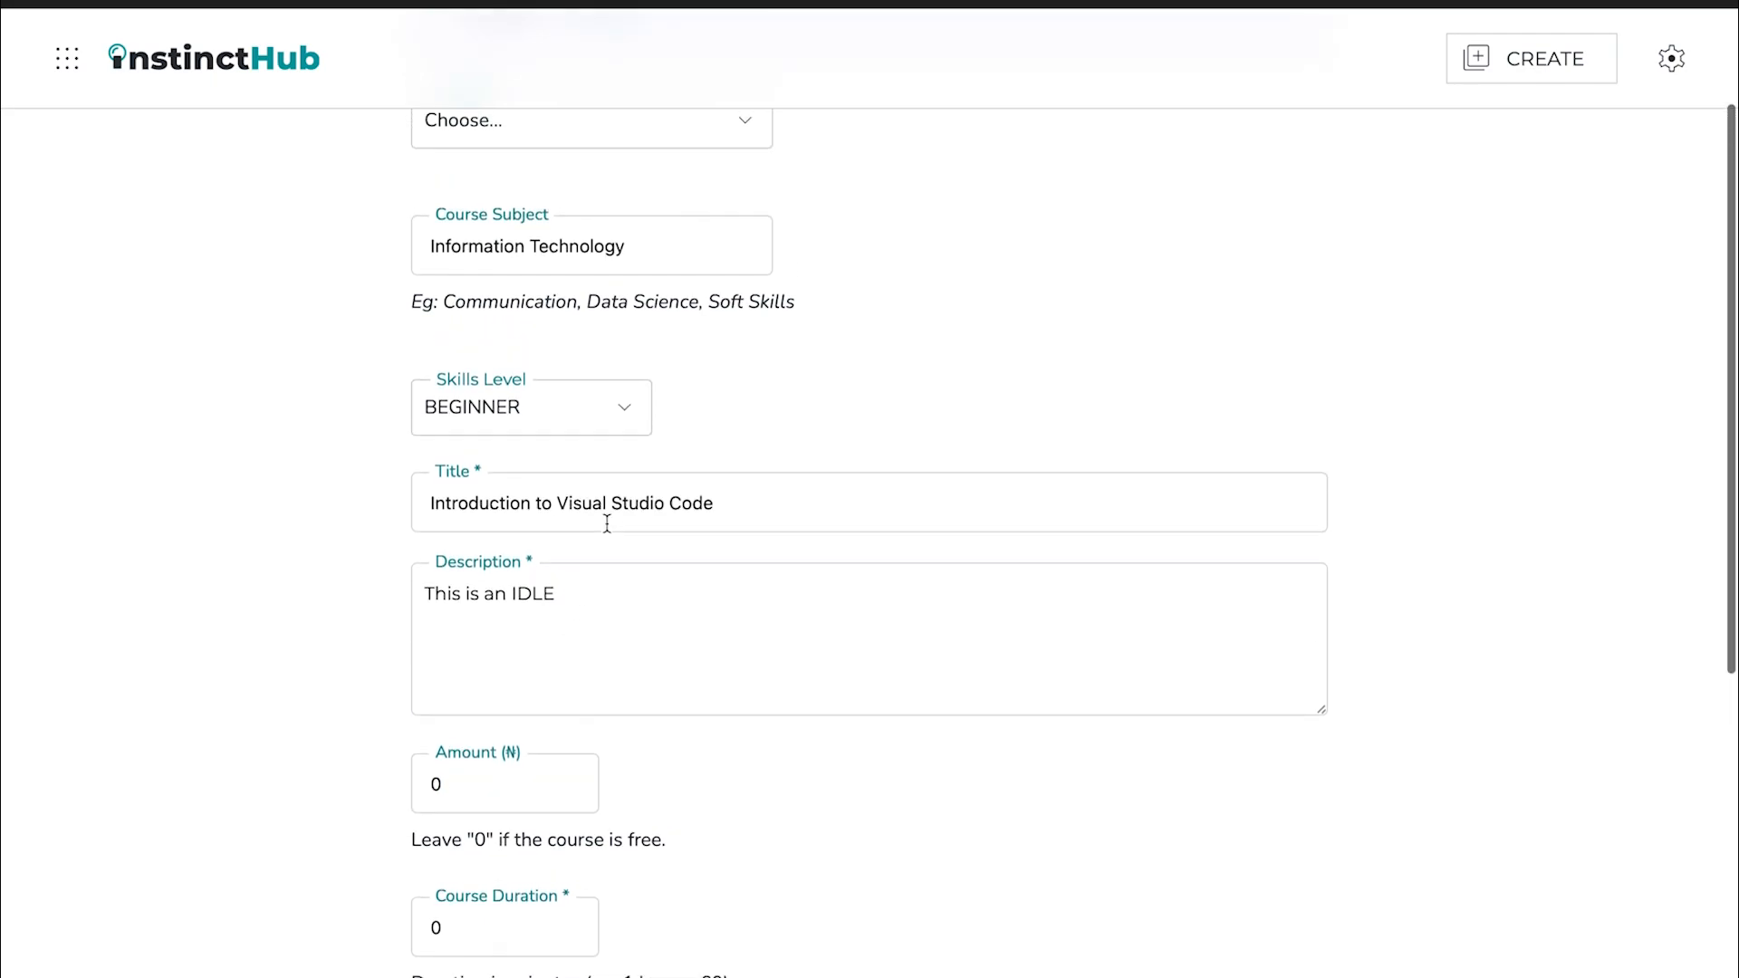
{"action": "scroll", "coordinate": [607, 523], "scroll_direction": "down", "scroll_amount": 5}
{"action": "left_click", "coordinate": [537, 530]}
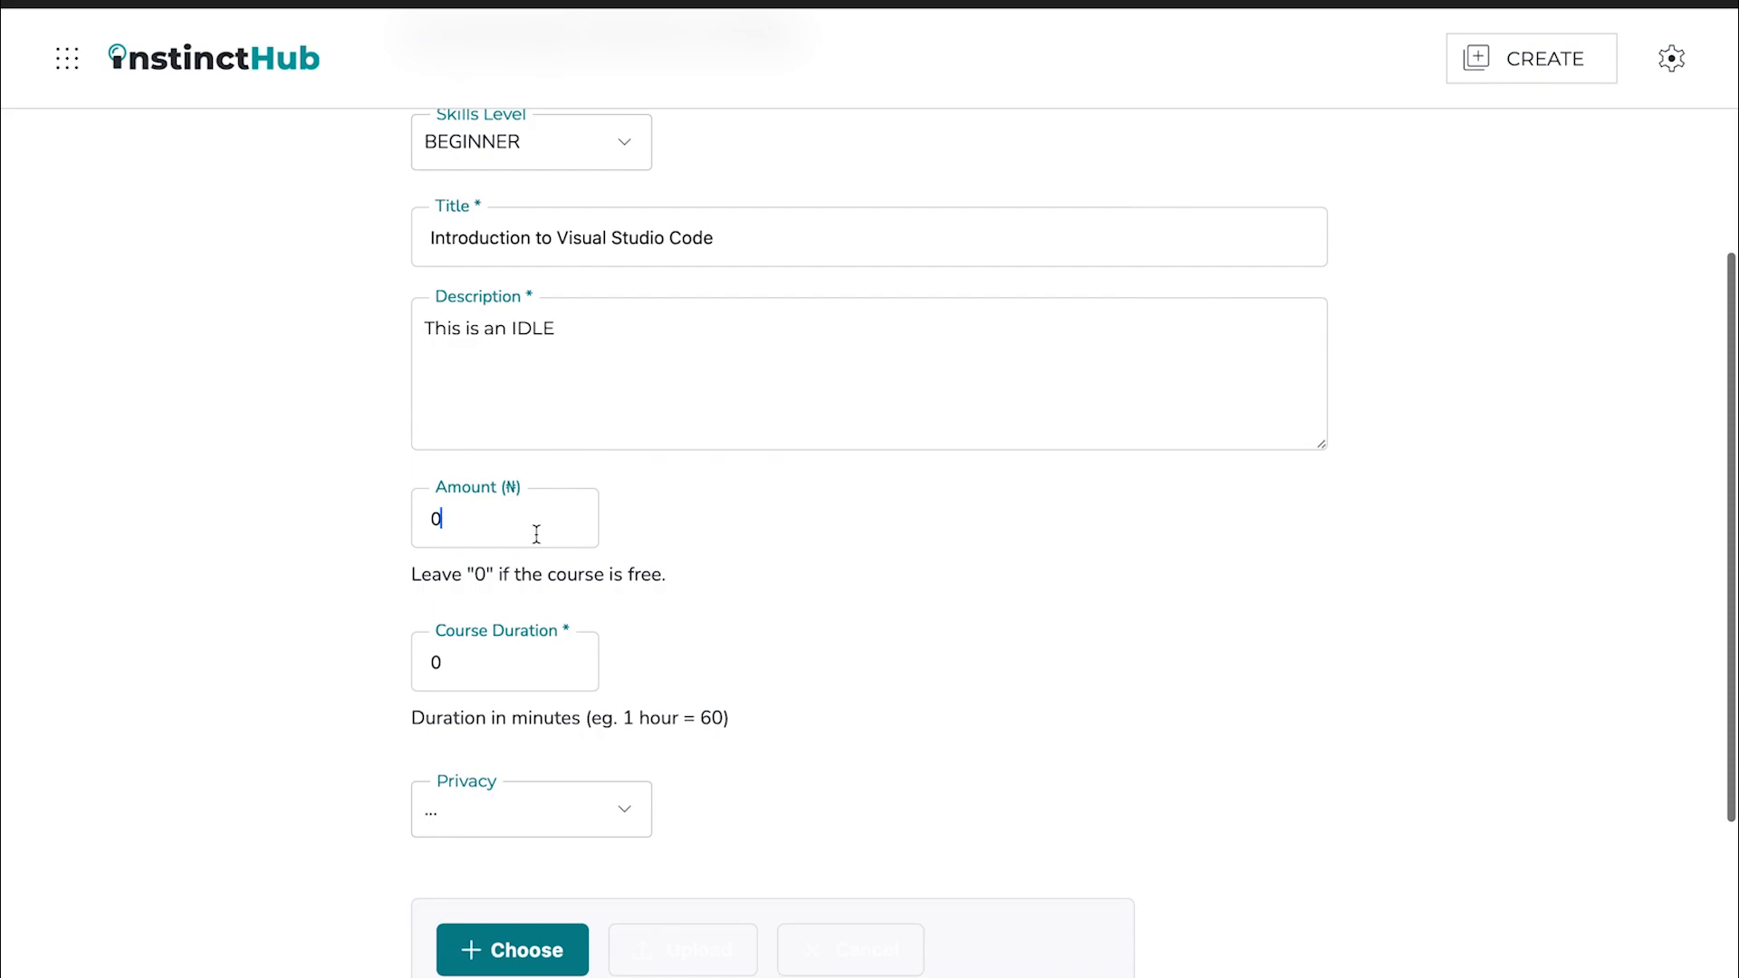
{"action": "scroll", "coordinate": [540, 530], "scroll_direction": "down", "scroll_amount": 1}
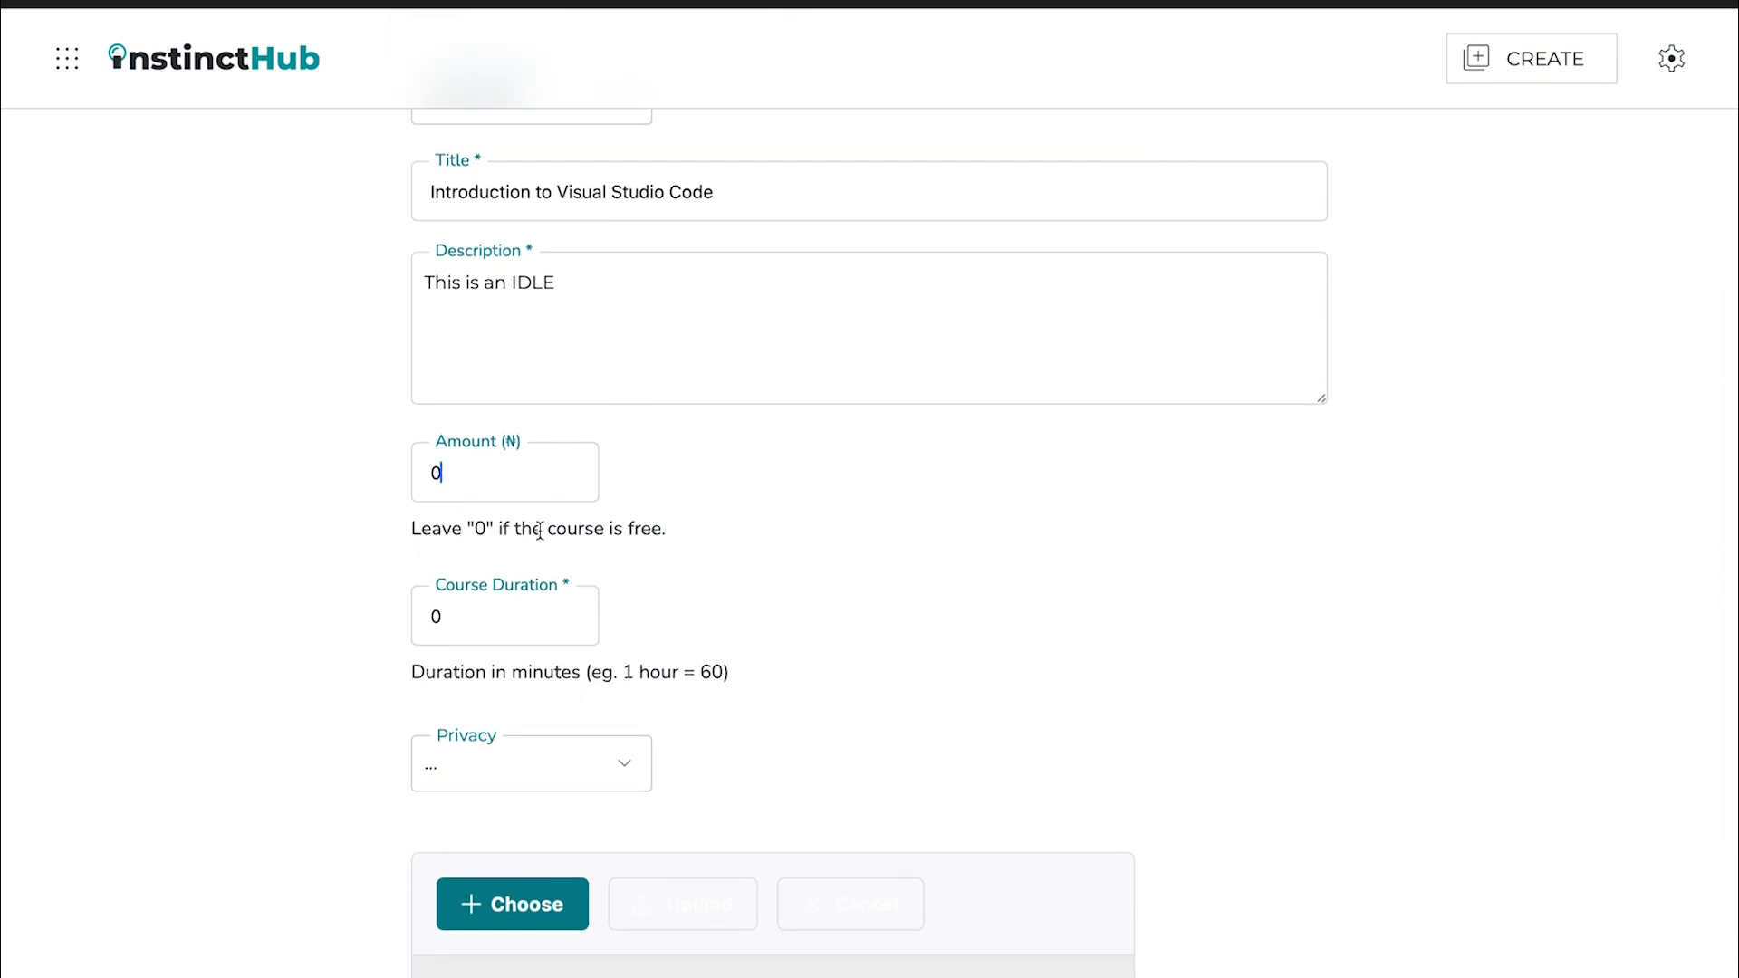
{"action": "key", "text": "BackSpace"}
{"action": "type", "text": "0"}
Set the course duration to 60 minutes.
{"action": "left_click", "coordinate": [555, 613]}
{"action": "scroll", "coordinate": [556, 613], "scroll_direction": "down", "scroll_amount": 5}
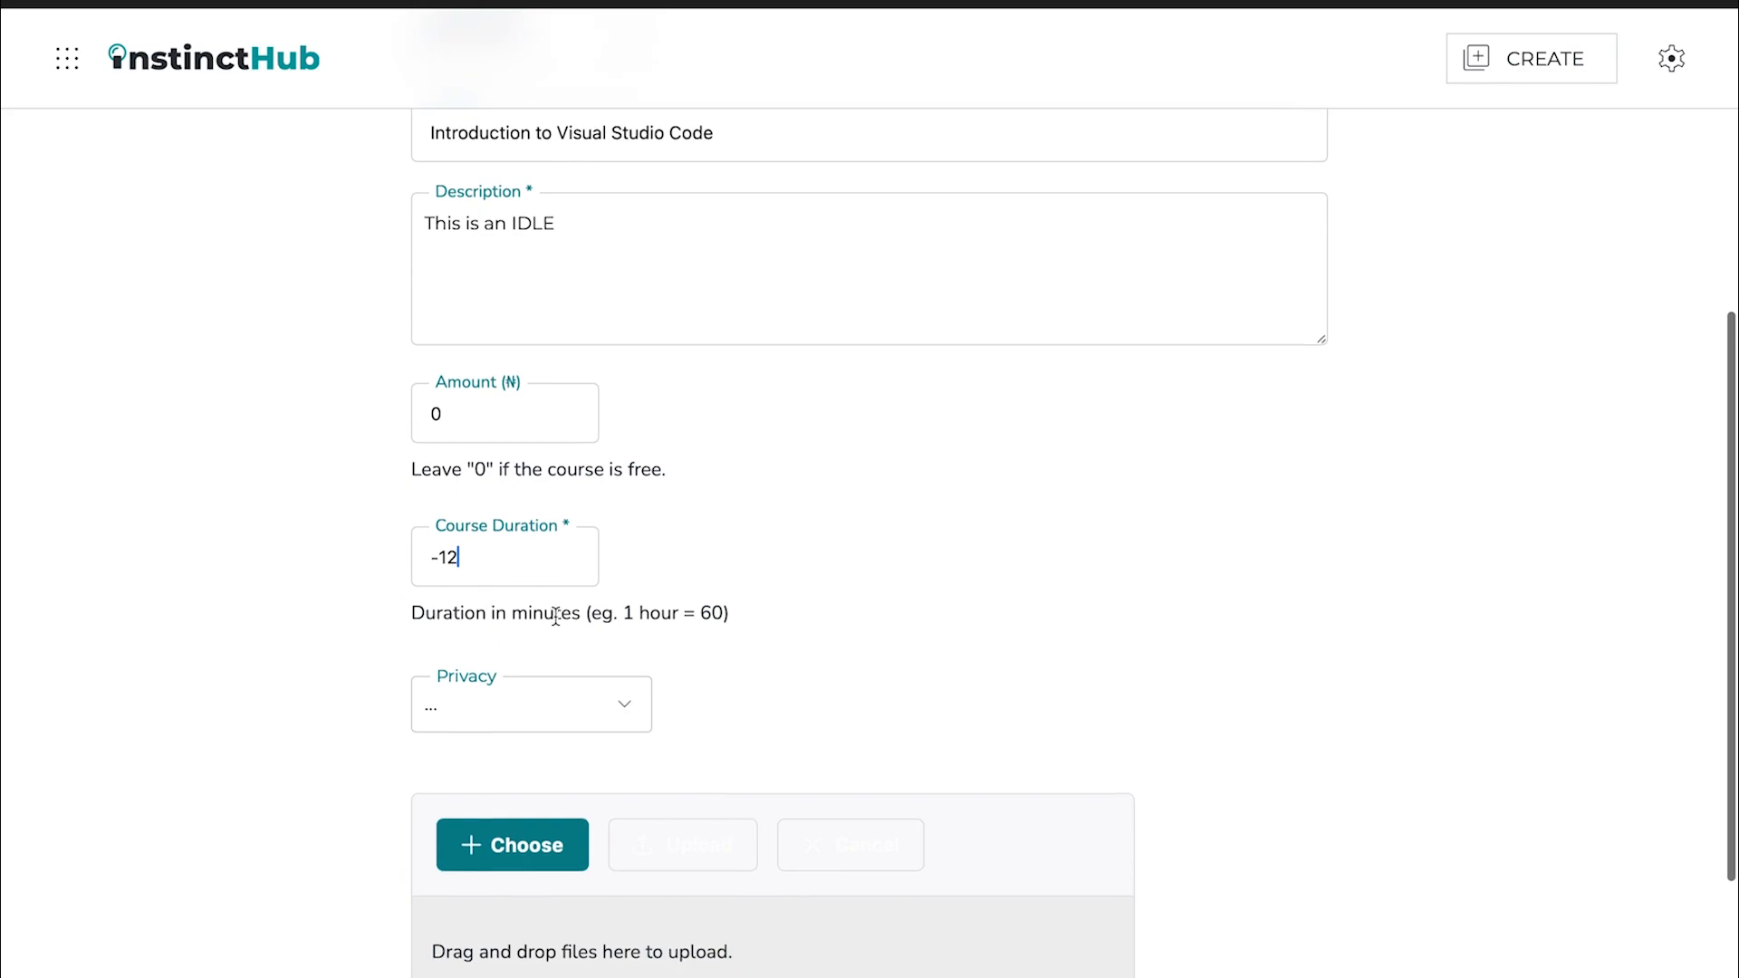
{"action": "key", "text": "BackSpace"}
{"action": "key", "text": "BackSpace"}
{"action": "key", "text": "BackSpace"}
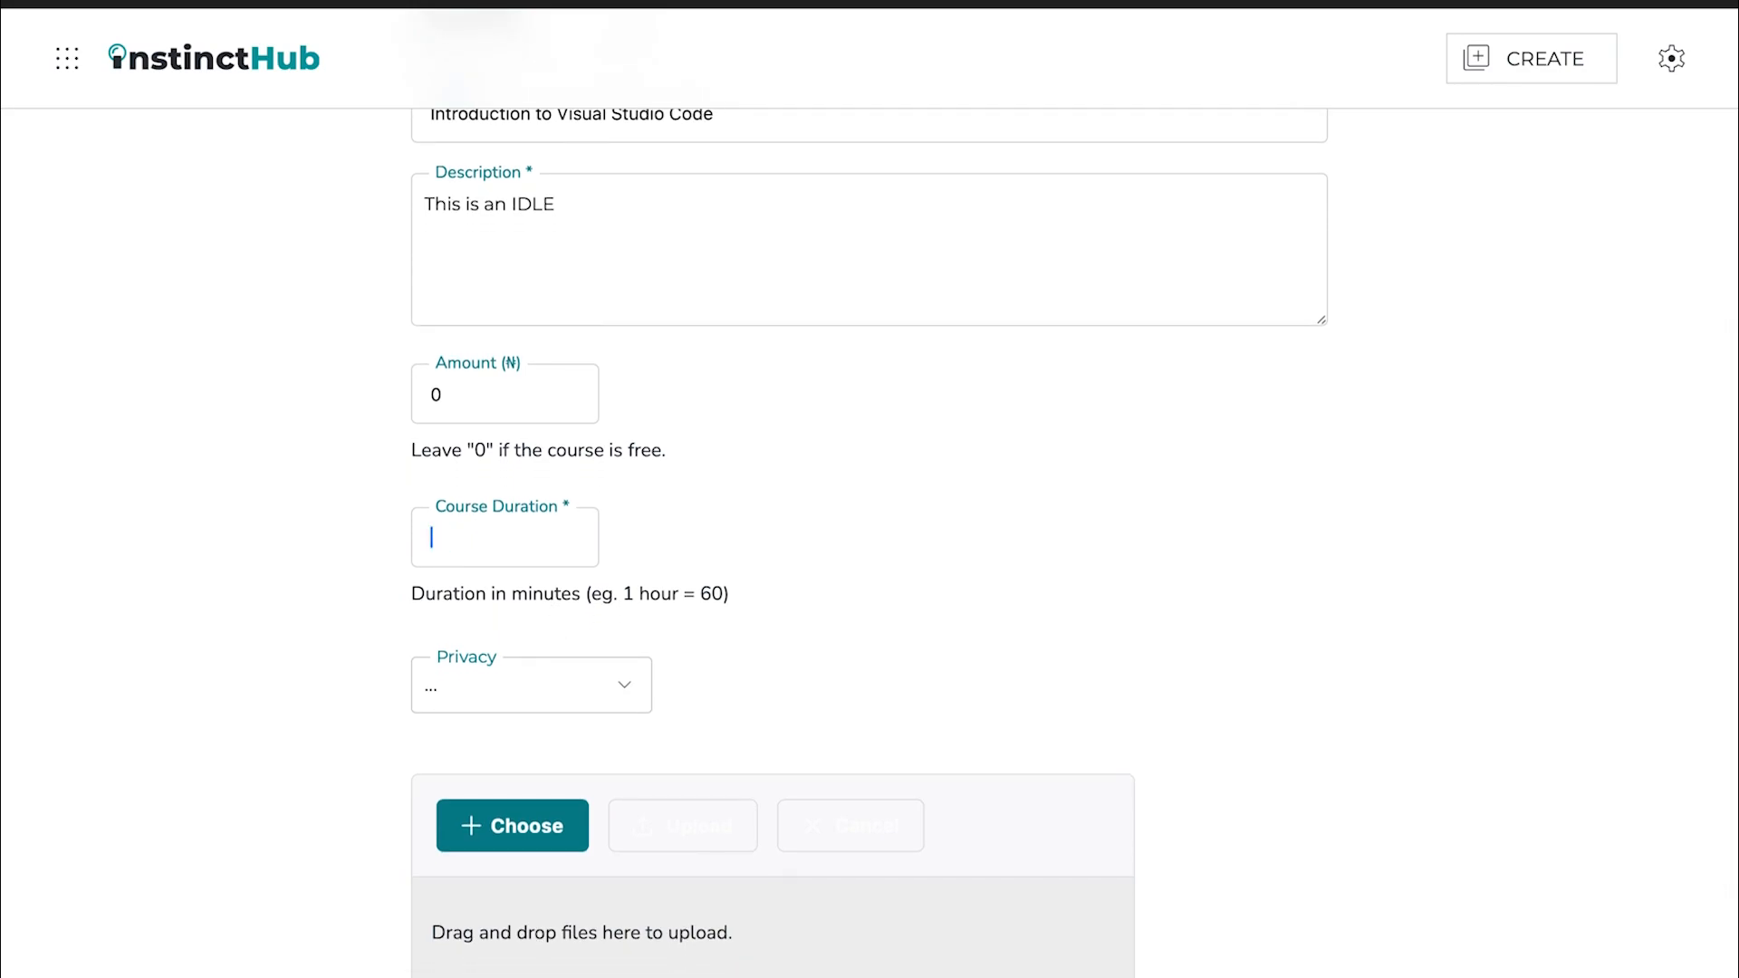
{"action": "type", "text": "60"}
Set the course privacy to PUBLIC.
{"action": "left_click", "coordinate": [587, 686]}
{"action": "scroll", "coordinate": [587, 686], "scroll_direction": "down", "scroll_amount": 2}
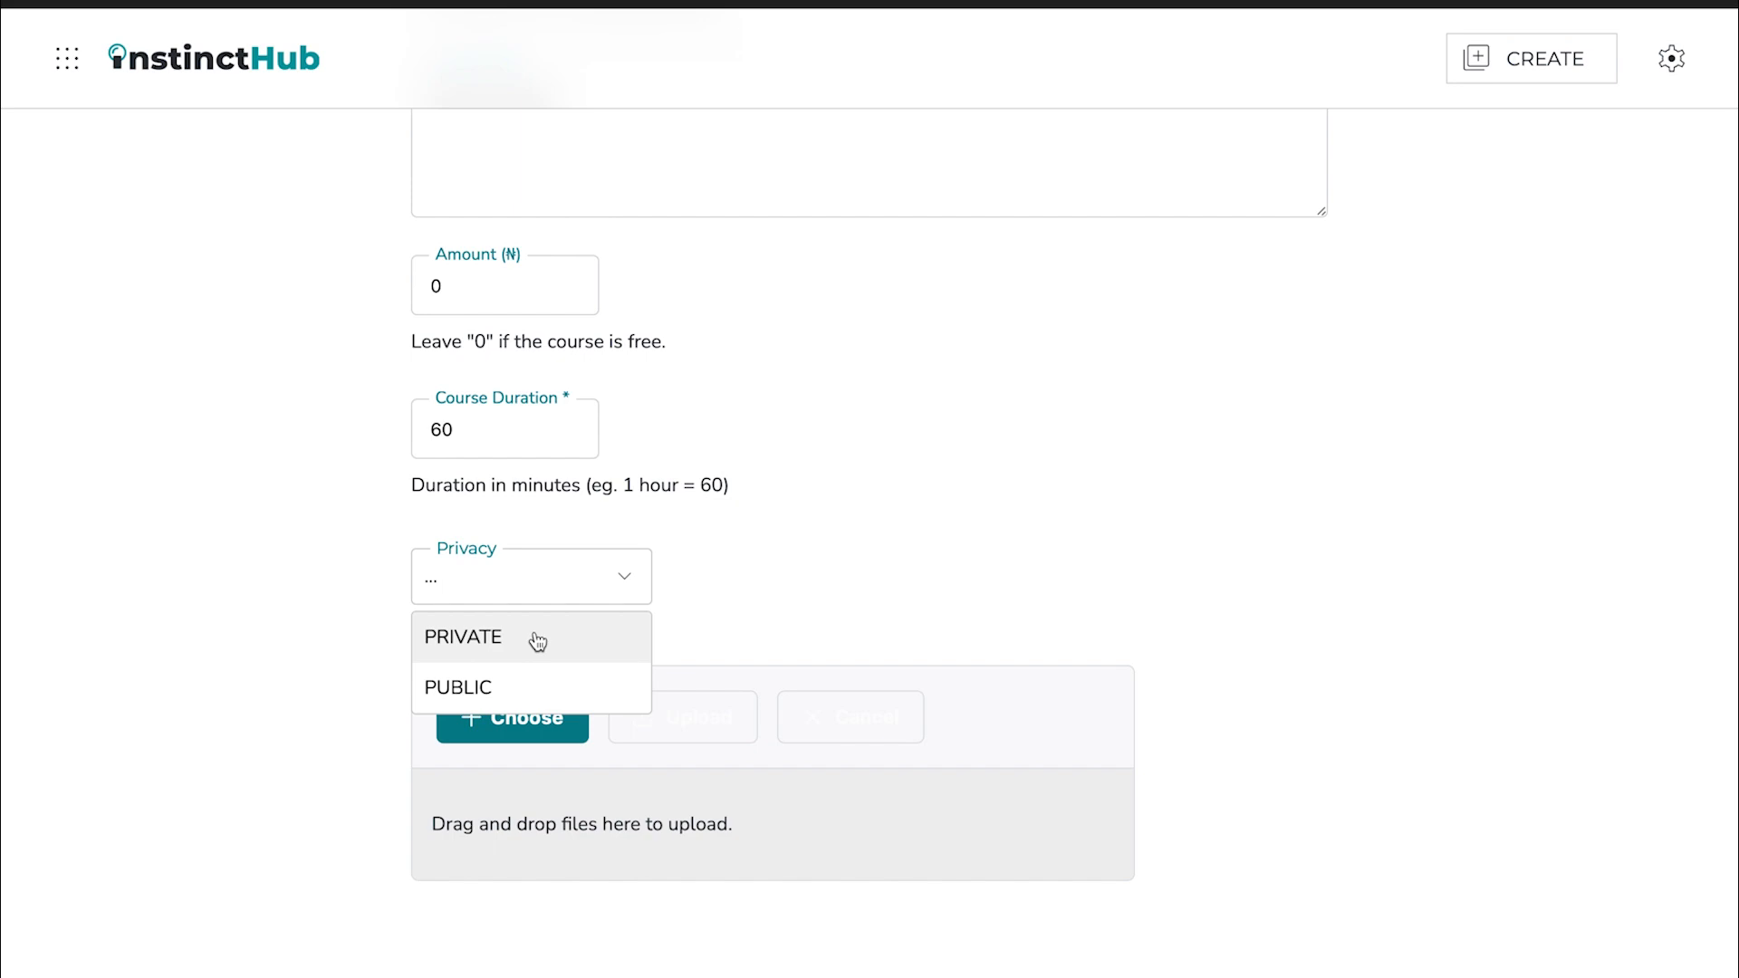
{"action": "left_click", "coordinate": [512, 696]}
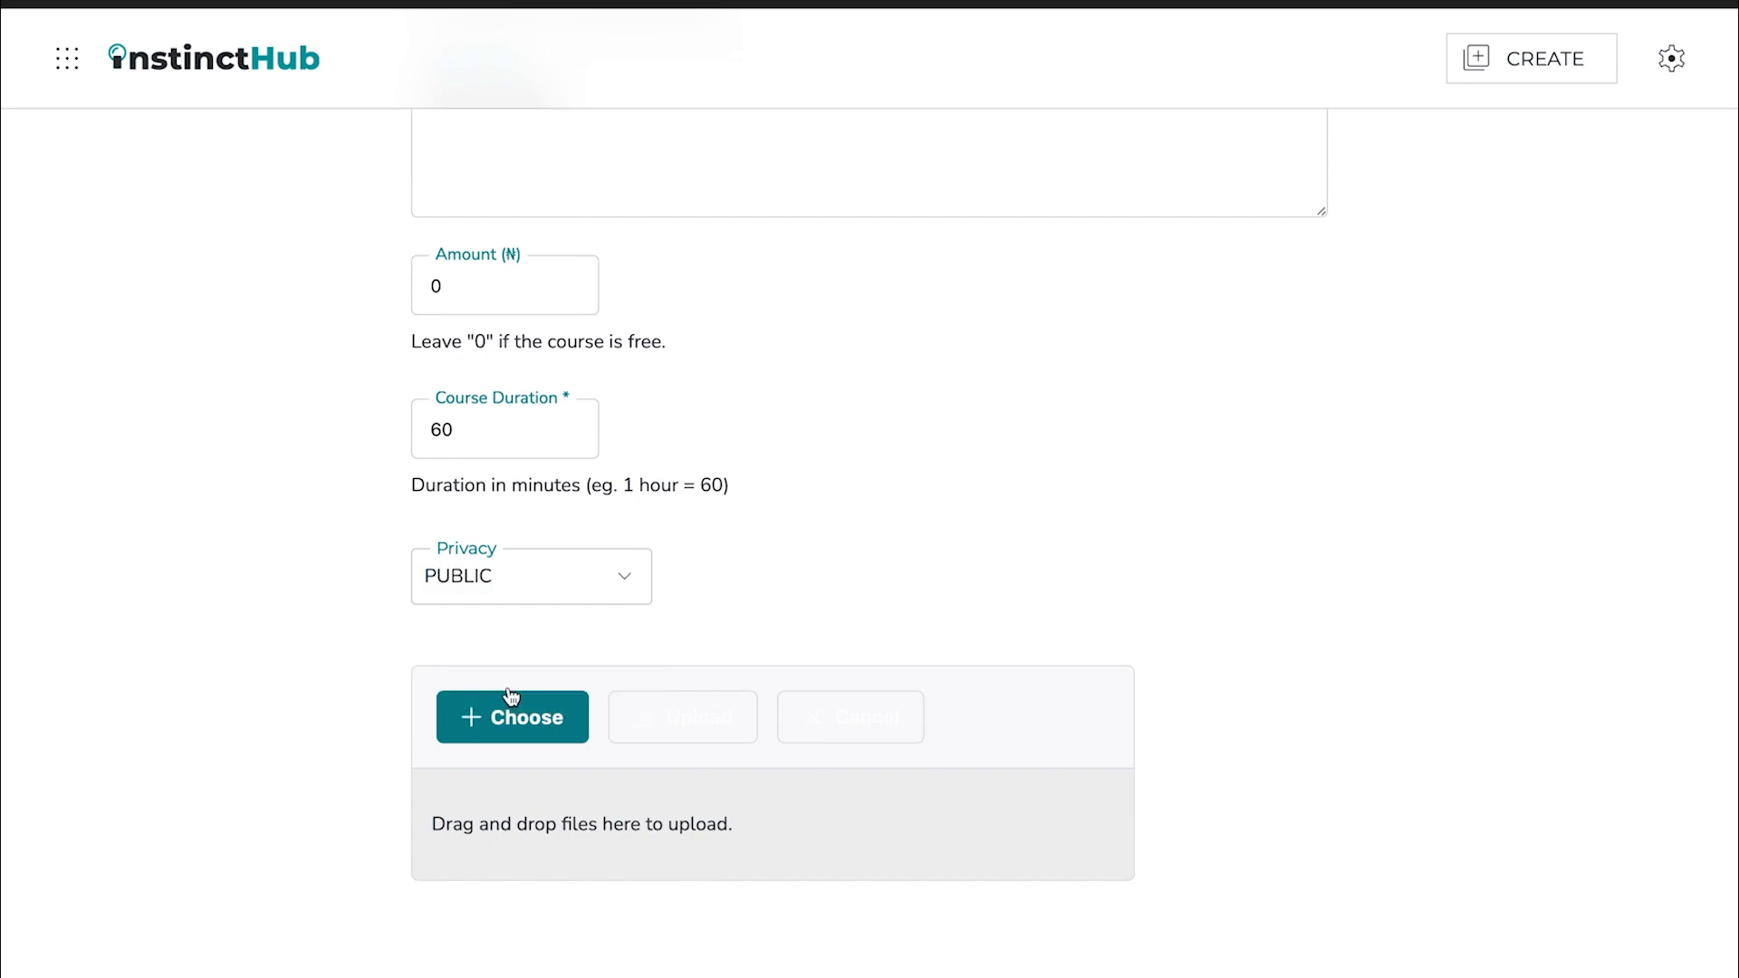
Add the Unsplash image whose file name ends in "-2.jpg" from the Downloads folder as the course's upload file.
{"action": "scroll", "coordinate": [812, 579], "scroll_direction": "down", "scroll_amount": 1}
{"action": "scroll", "coordinate": [812, 580], "scroll_direction": "down", "scroll_amount": 1}
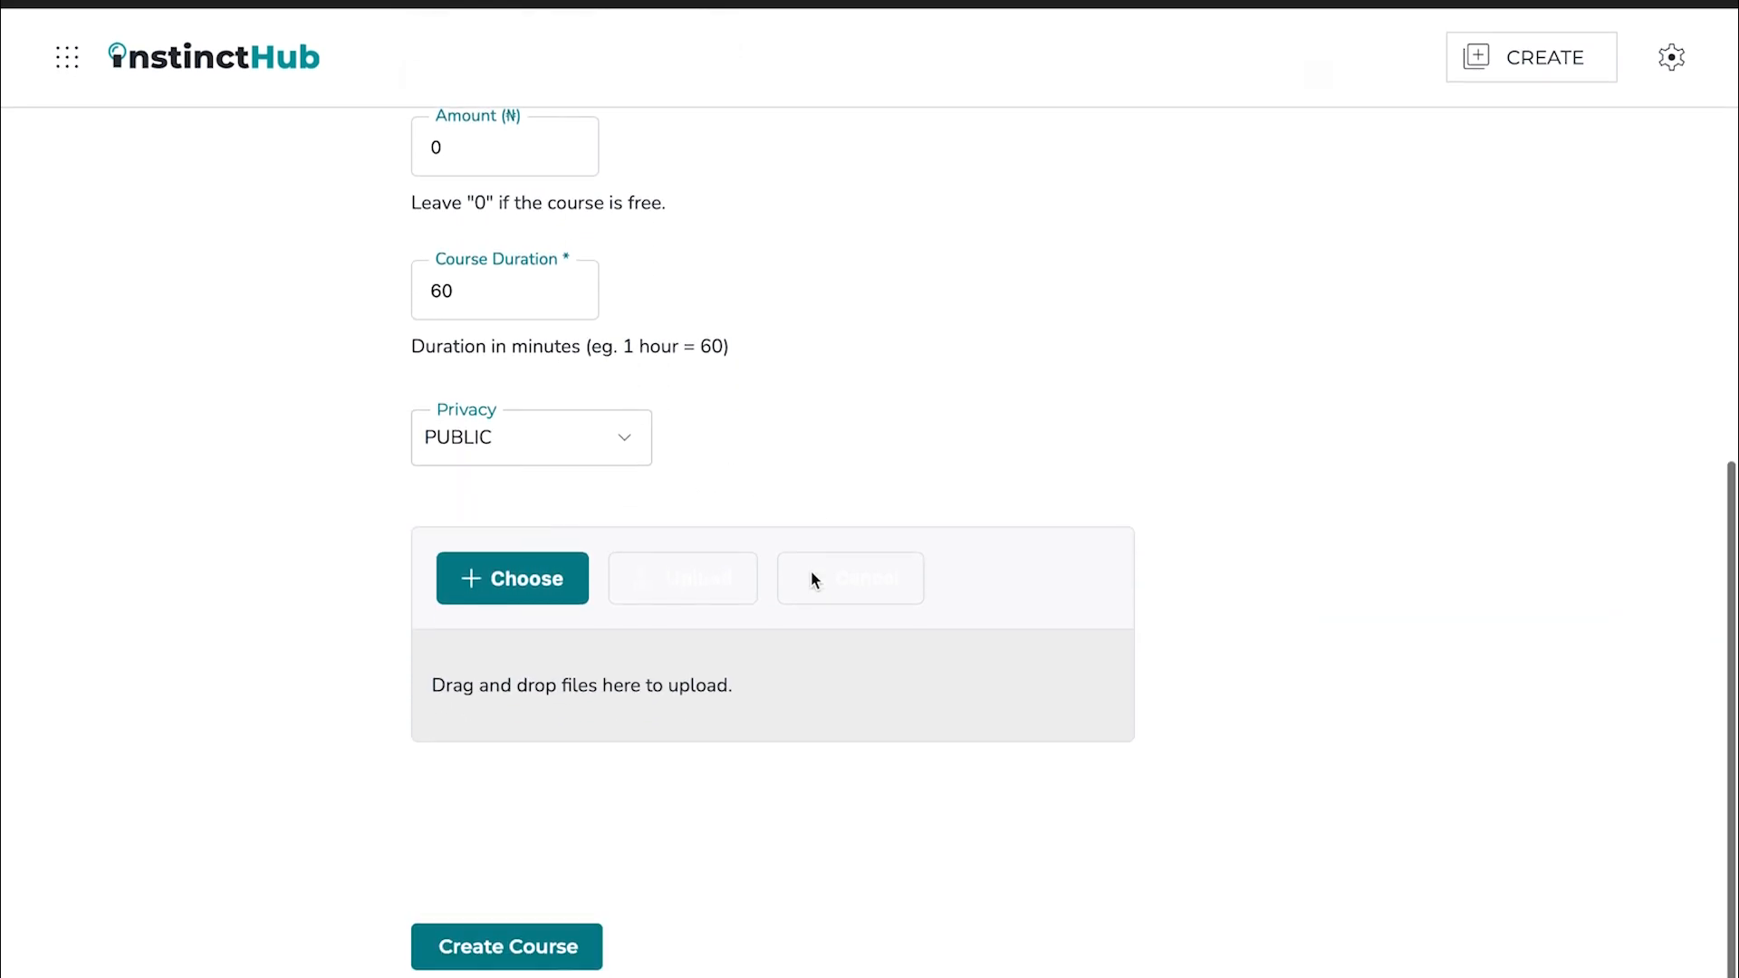
{"action": "left_click", "coordinate": [524, 590]}
{"action": "scroll", "coordinate": [709, 460], "scroll_direction": "down", "scroll_amount": 1}
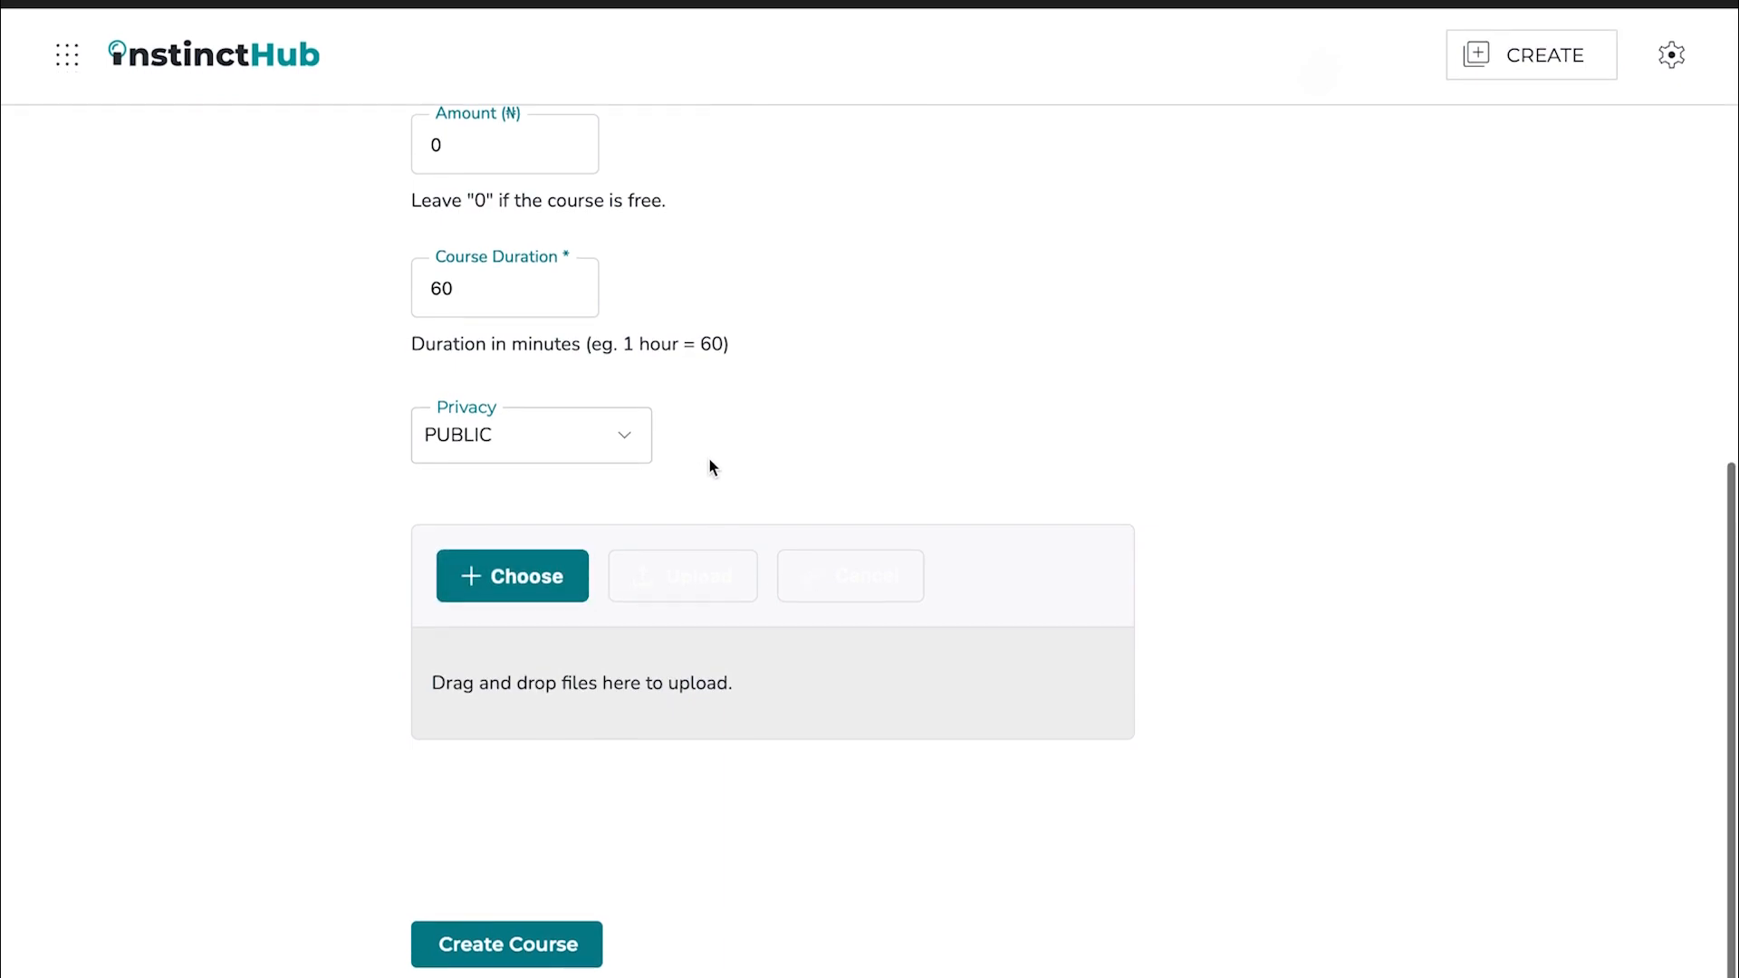
{"action": "left_click", "coordinate": [510, 583]}
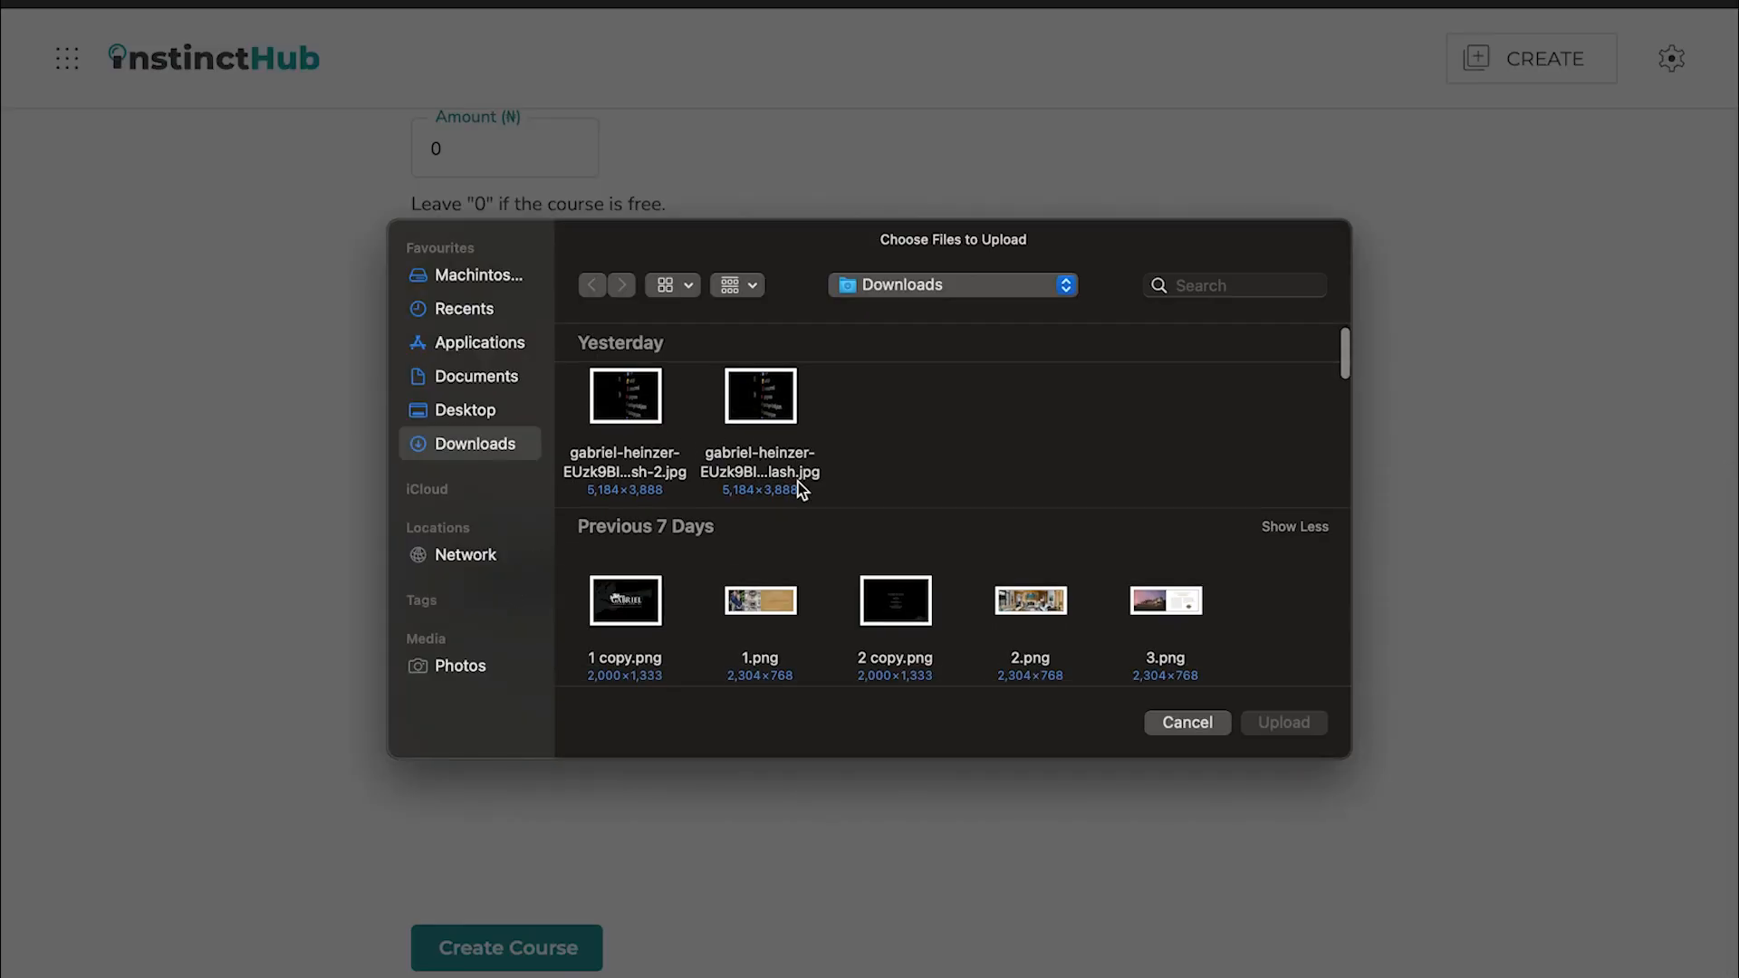
{"action": "left_click", "coordinate": [629, 385]}
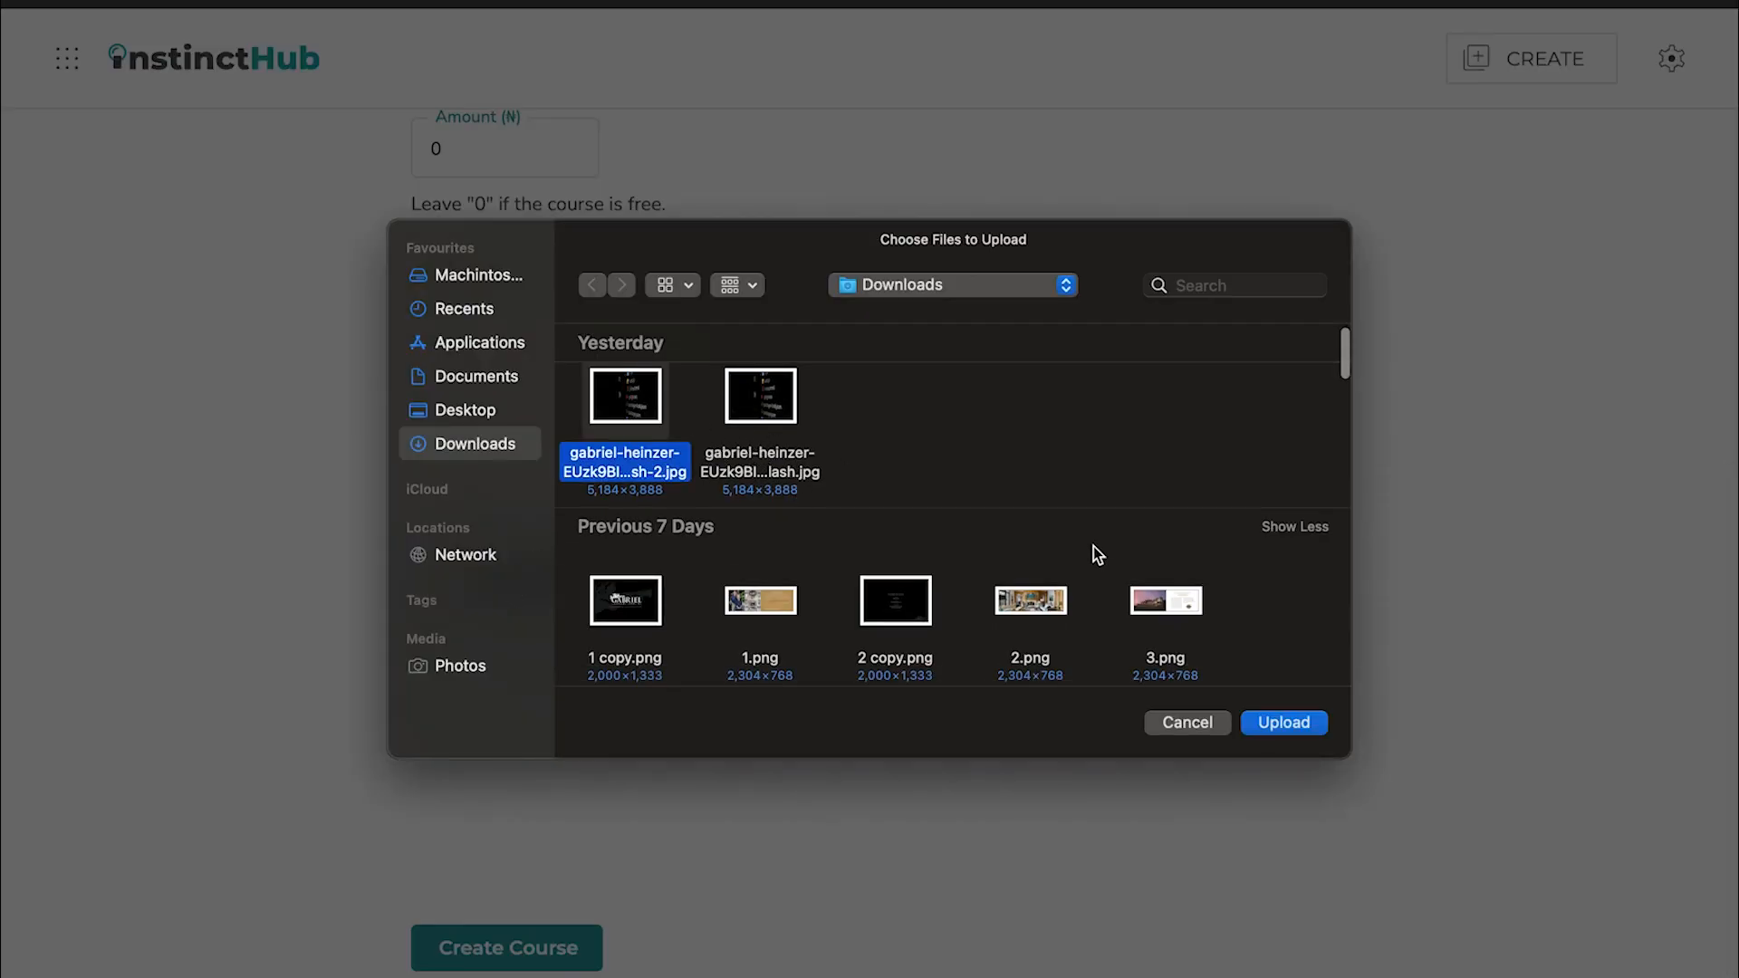
{"action": "left_click", "coordinate": [1273, 728]}
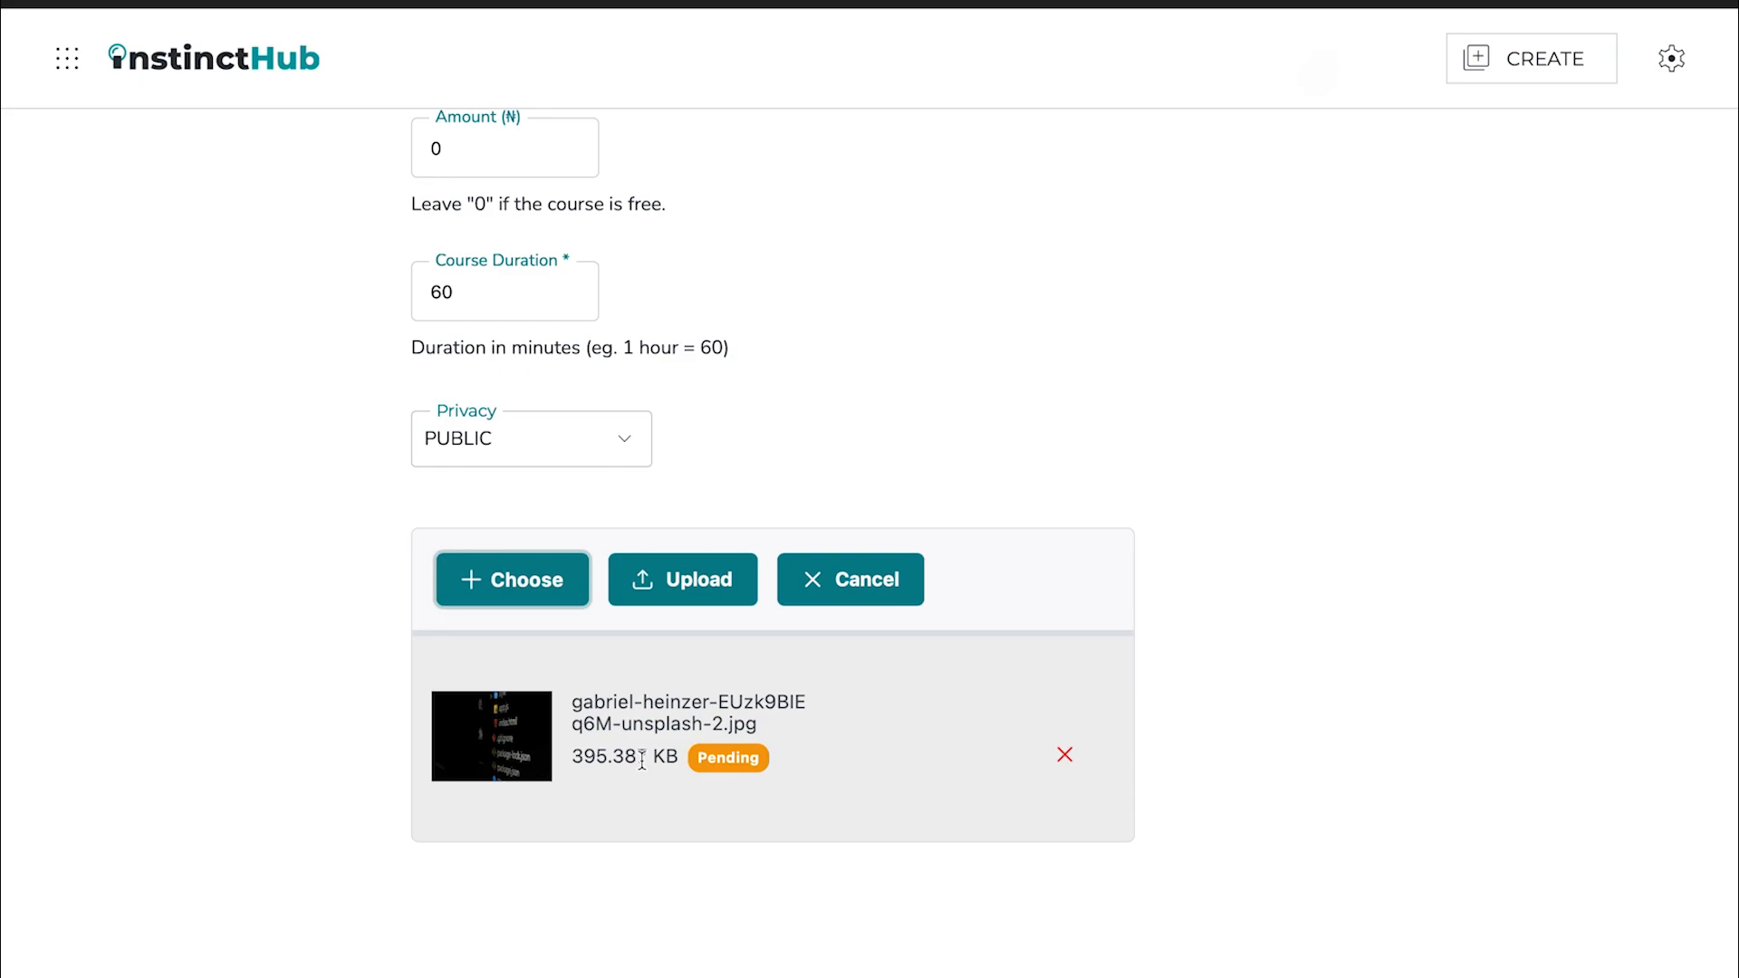
Check the chosen image and submit the completed form to create the course.
{"action": "scroll", "coordinate": [641, 761], "scroll_direction": "down", "scroll_amount": 1}
{"action": "scroll", "coordinate": [725, 764], "scroll_direction": "up", "scroll_amount": 1}
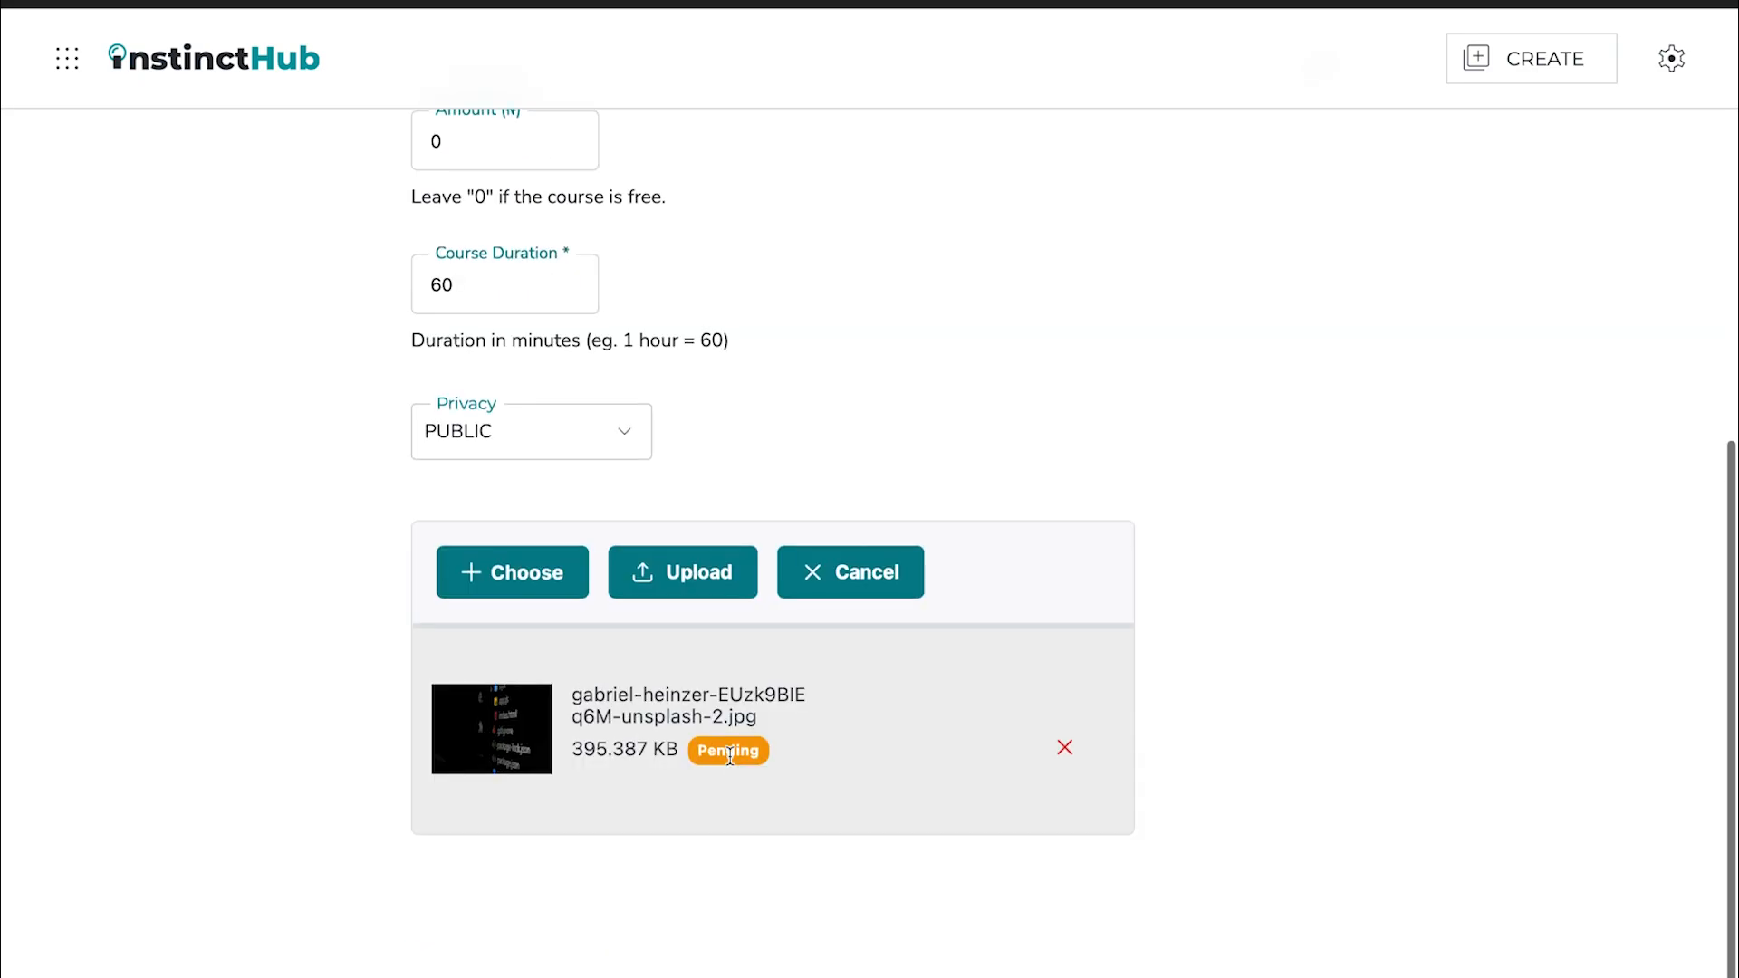
{"action": "scroll", "coordinate": [730, 754], "scroll_direction": "down", "scroll_amount": 1}
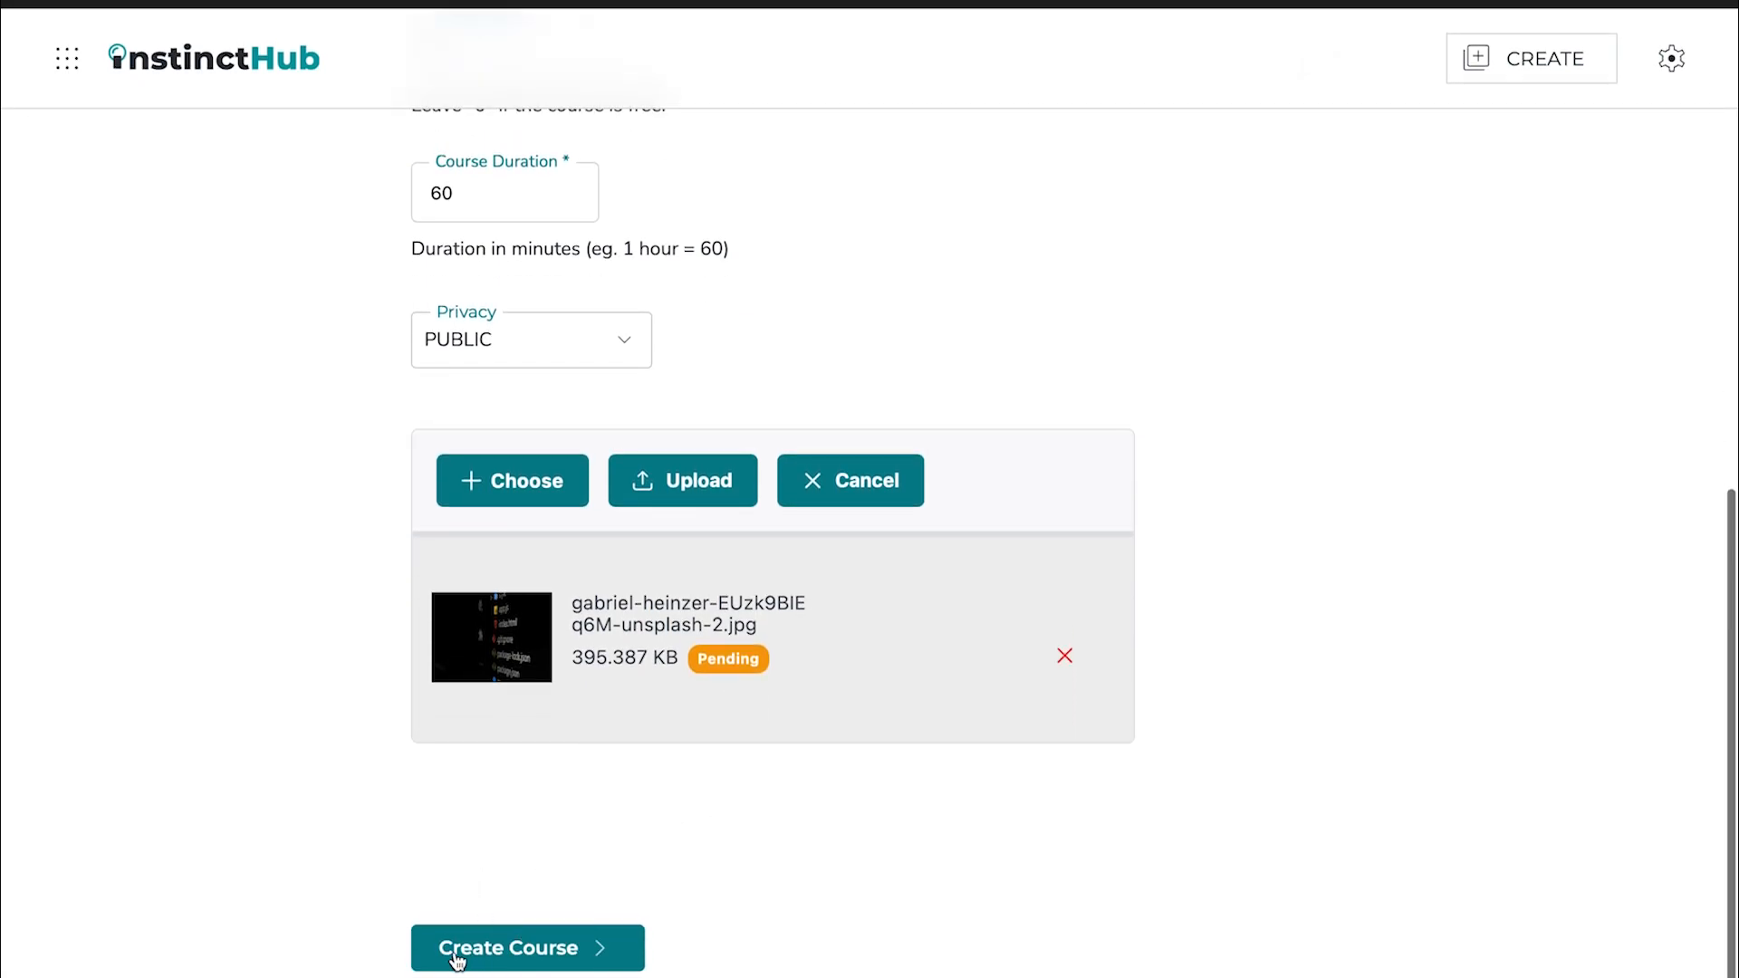
{"action": "left_click", "coordinate": [554, 949]}
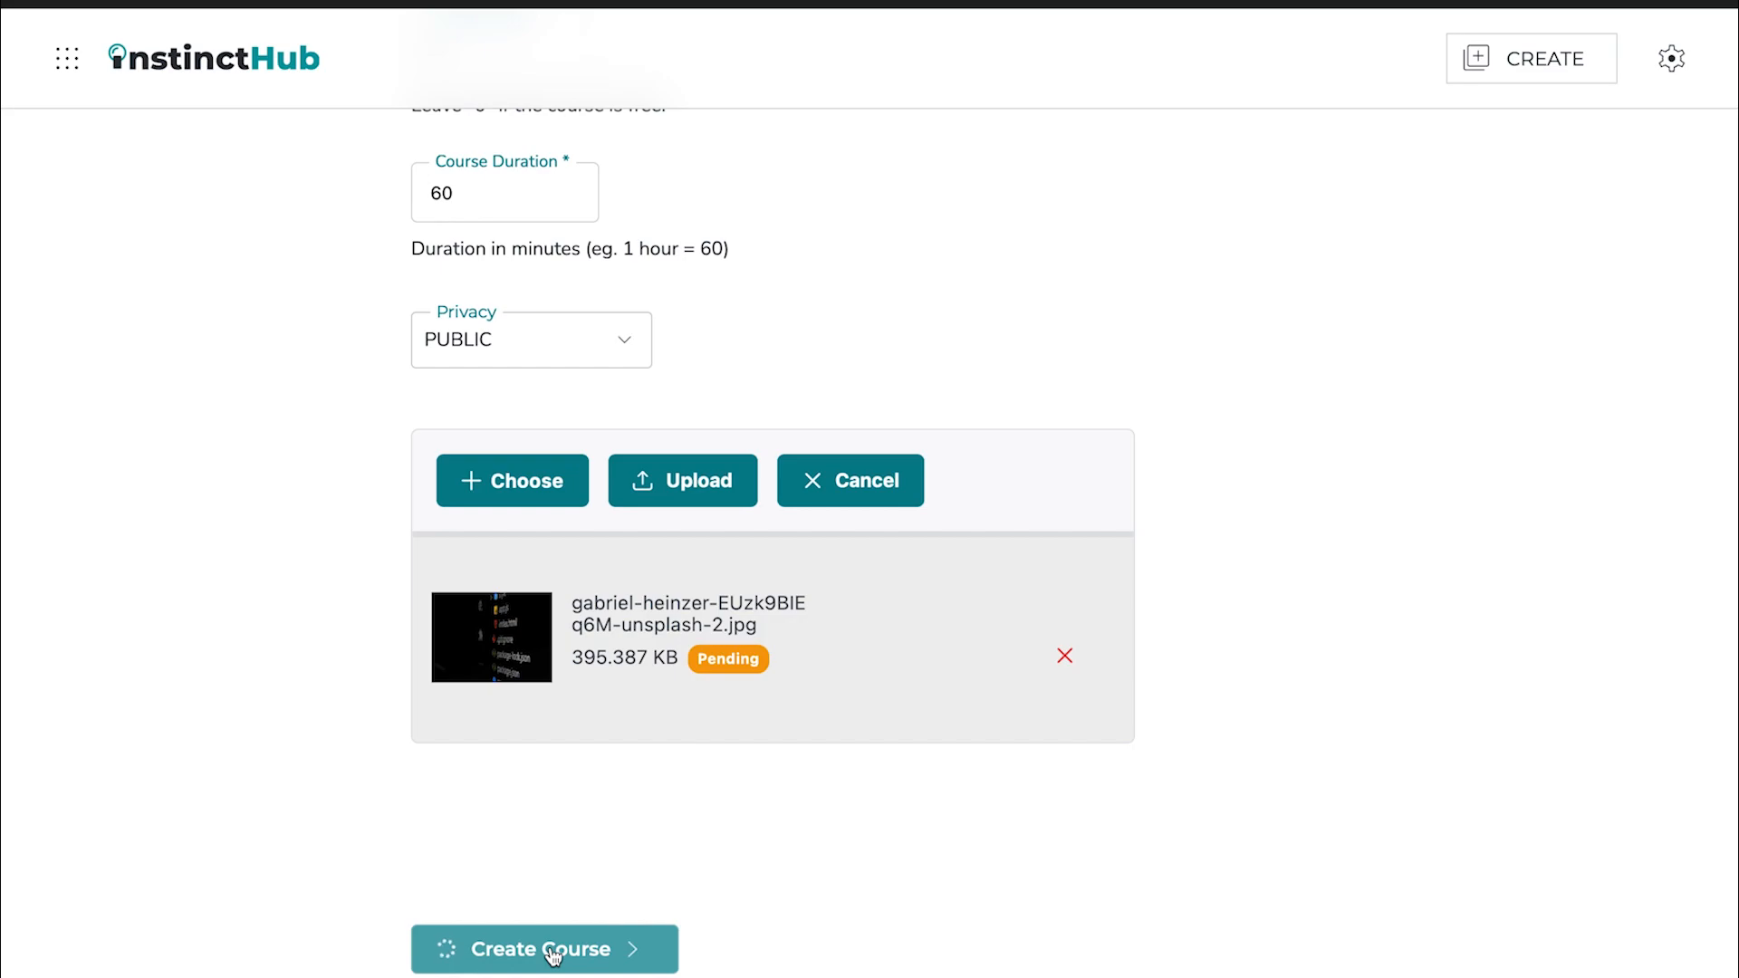
{"action": "scroll", "coordinate": [555, 953], "scroll_direction": "up", "scroll_amount": 3}
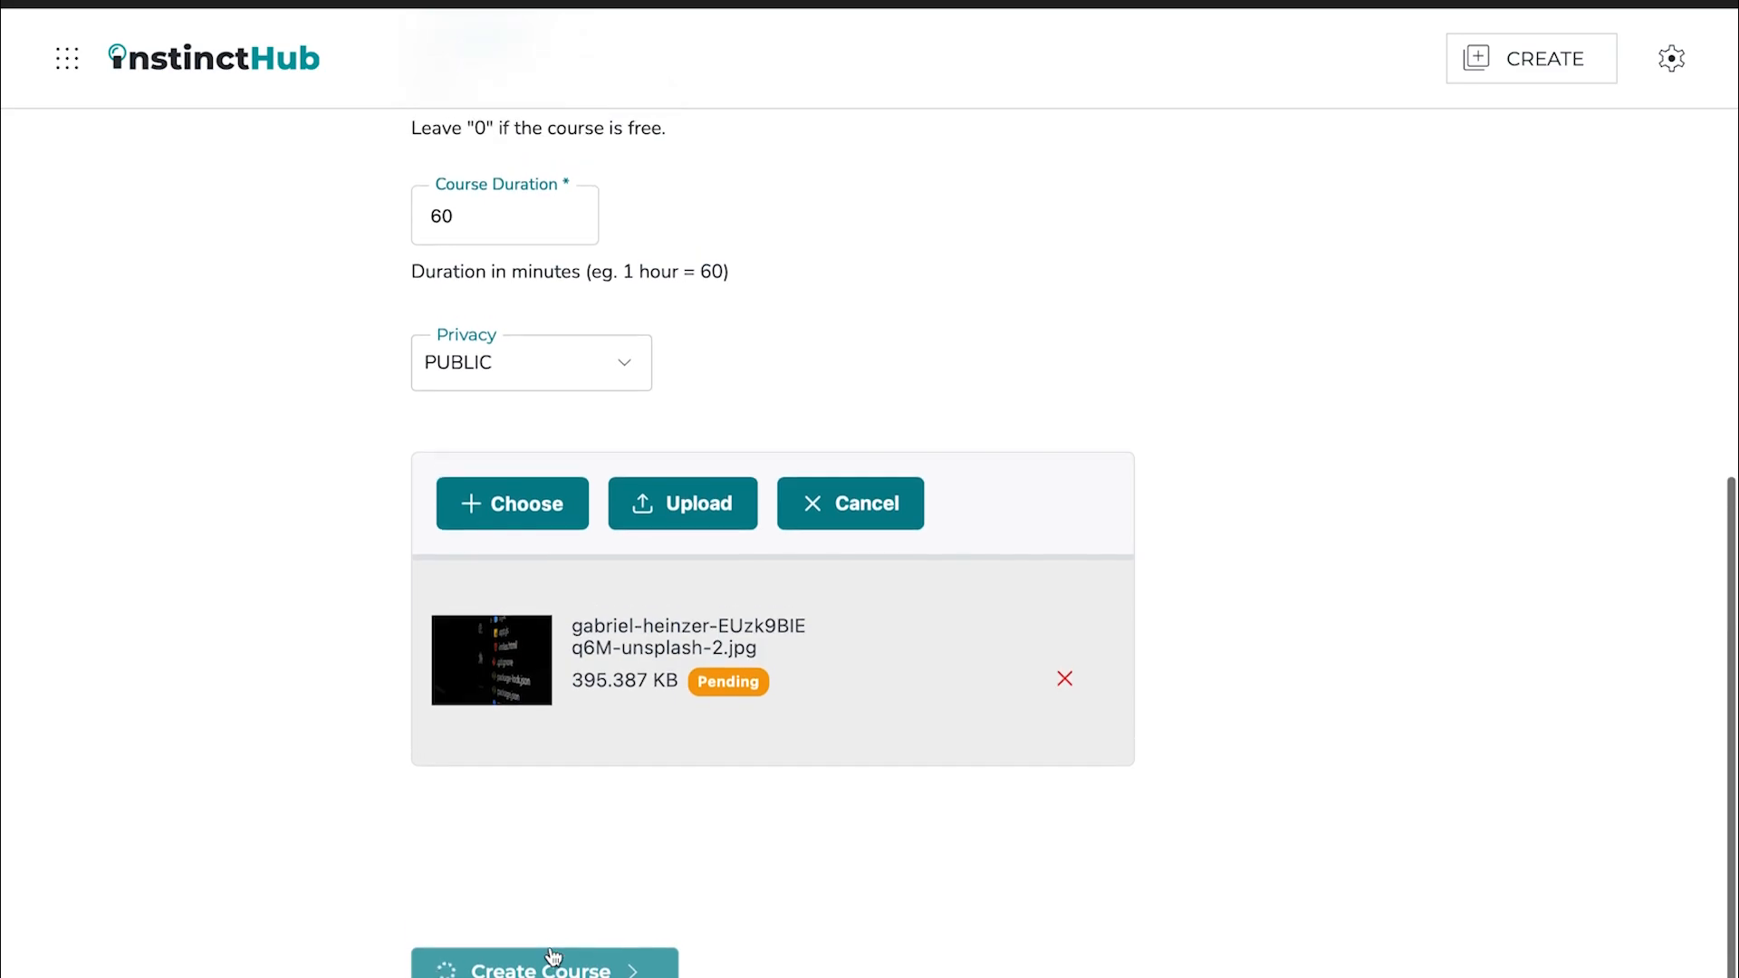
{"action": "scroll", "coordinate": [555, 956], "scroll_direction": "down", "scroll_amount": 3}
{"action": "scroll", "coordinate": [555, 953], "scroll_direction": "up", "scroll_amount": 5}
{"action": "scroll", "coordinate": [554, 953], "scroll_direction": "down", "scroll_amount": 5}
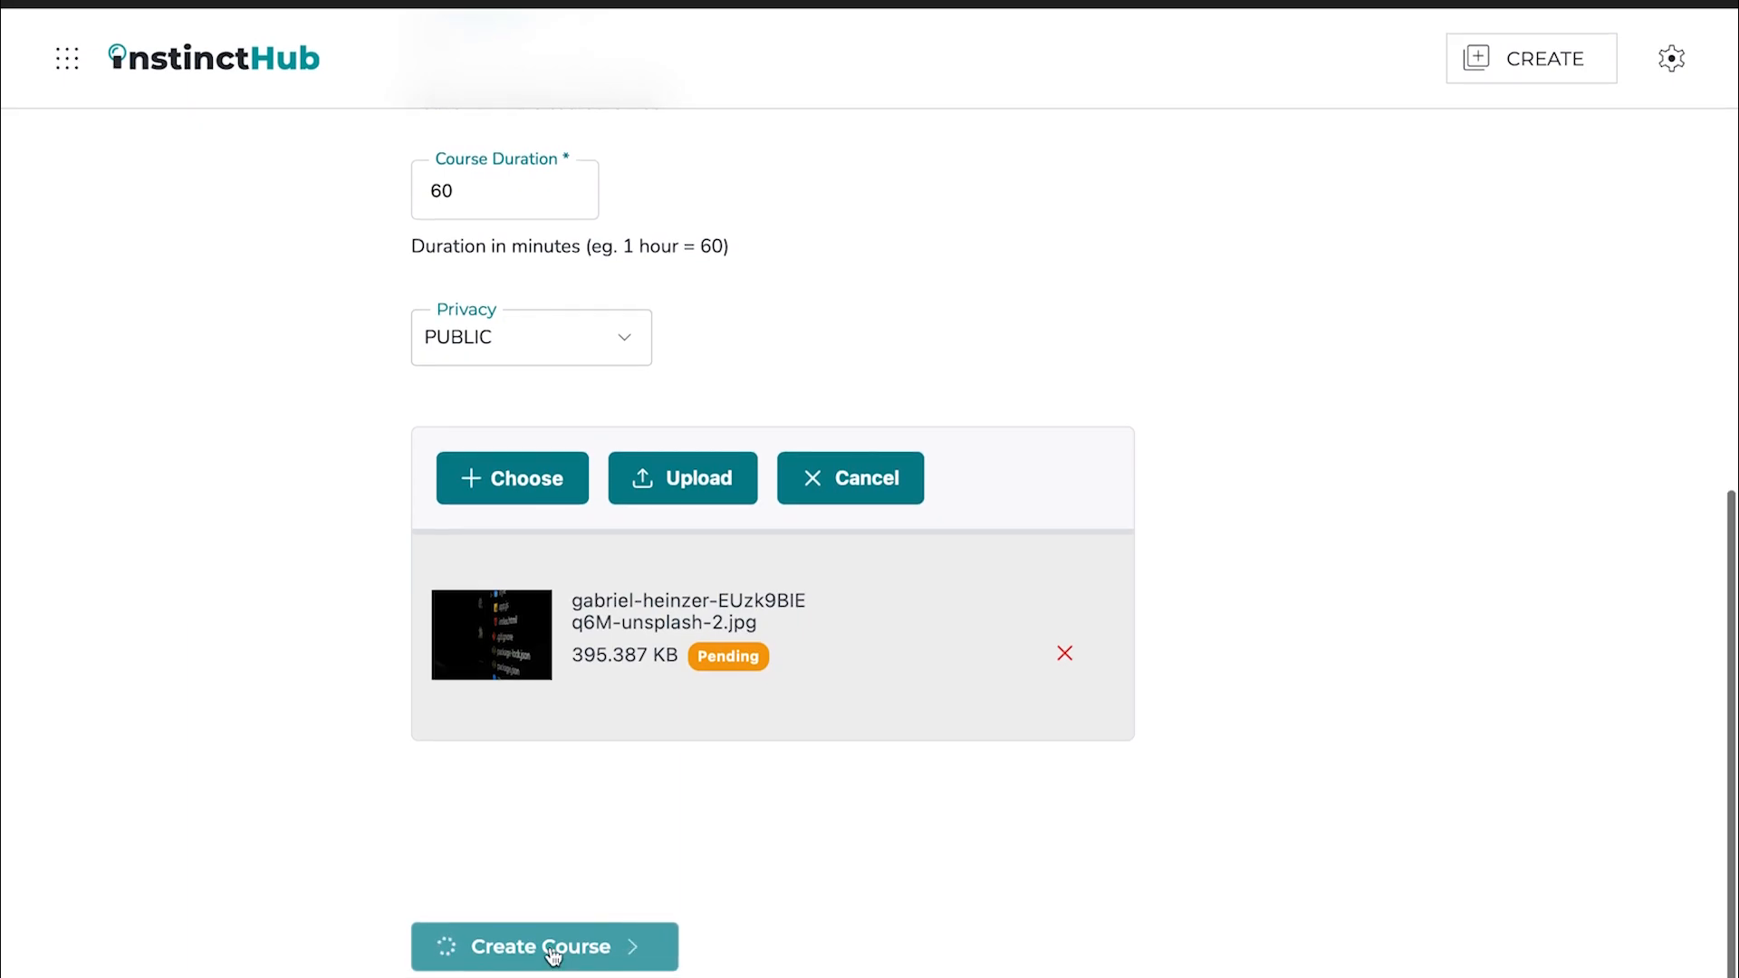
{"action": "scroll", "coordinate": [980, 575], "scroll_direction": "up", "scroll_amount": 5}
{"action": "scroll", "coordinate": [981, 574], "scroll_direction": "down", "scroll_amount": 5}
{"action": "scroll", "coordinate": [981, 574], "scroll_direction": "up", "scroll_amount": 5}
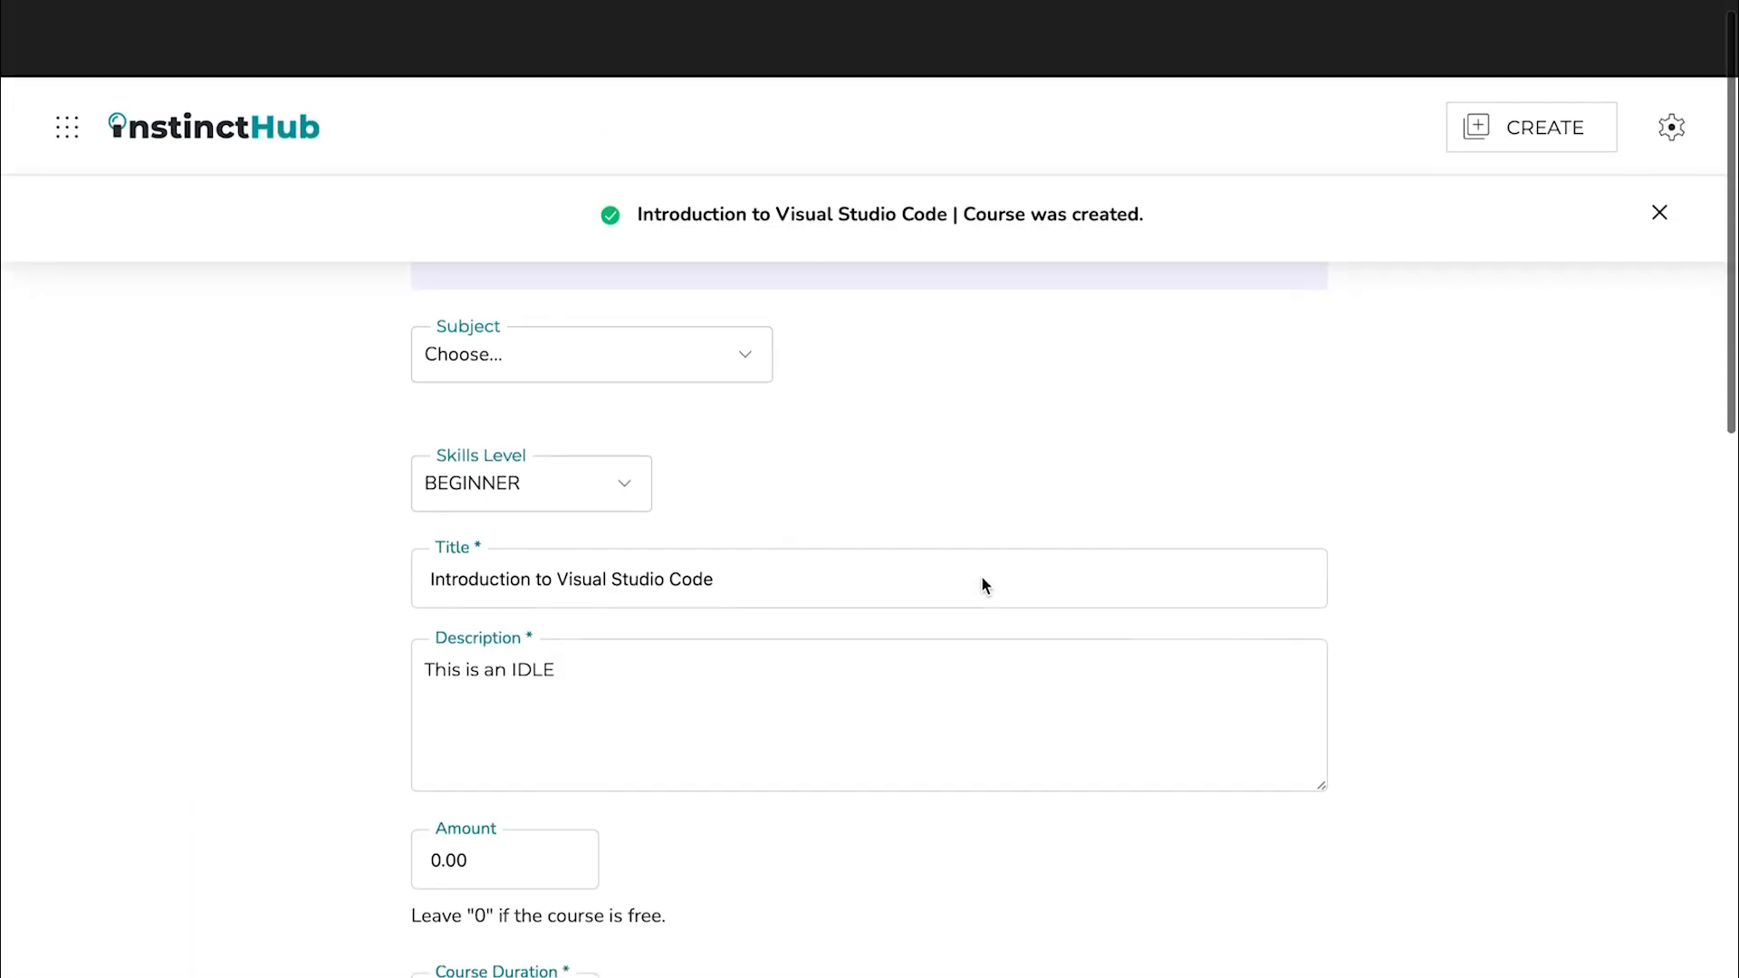
{"action": "scroll", "coordinate": [981, 578], "scroll_direction": "down", "scroll_amount": 5}
{"action": "scroll", "coordinate": [981, 577], "scroll_direction": "up", "scroll_amount": 2}
{"action": "scroll", "coordinate": [982, 578], "scroll_direction": "up", "scroll_amount": 5}
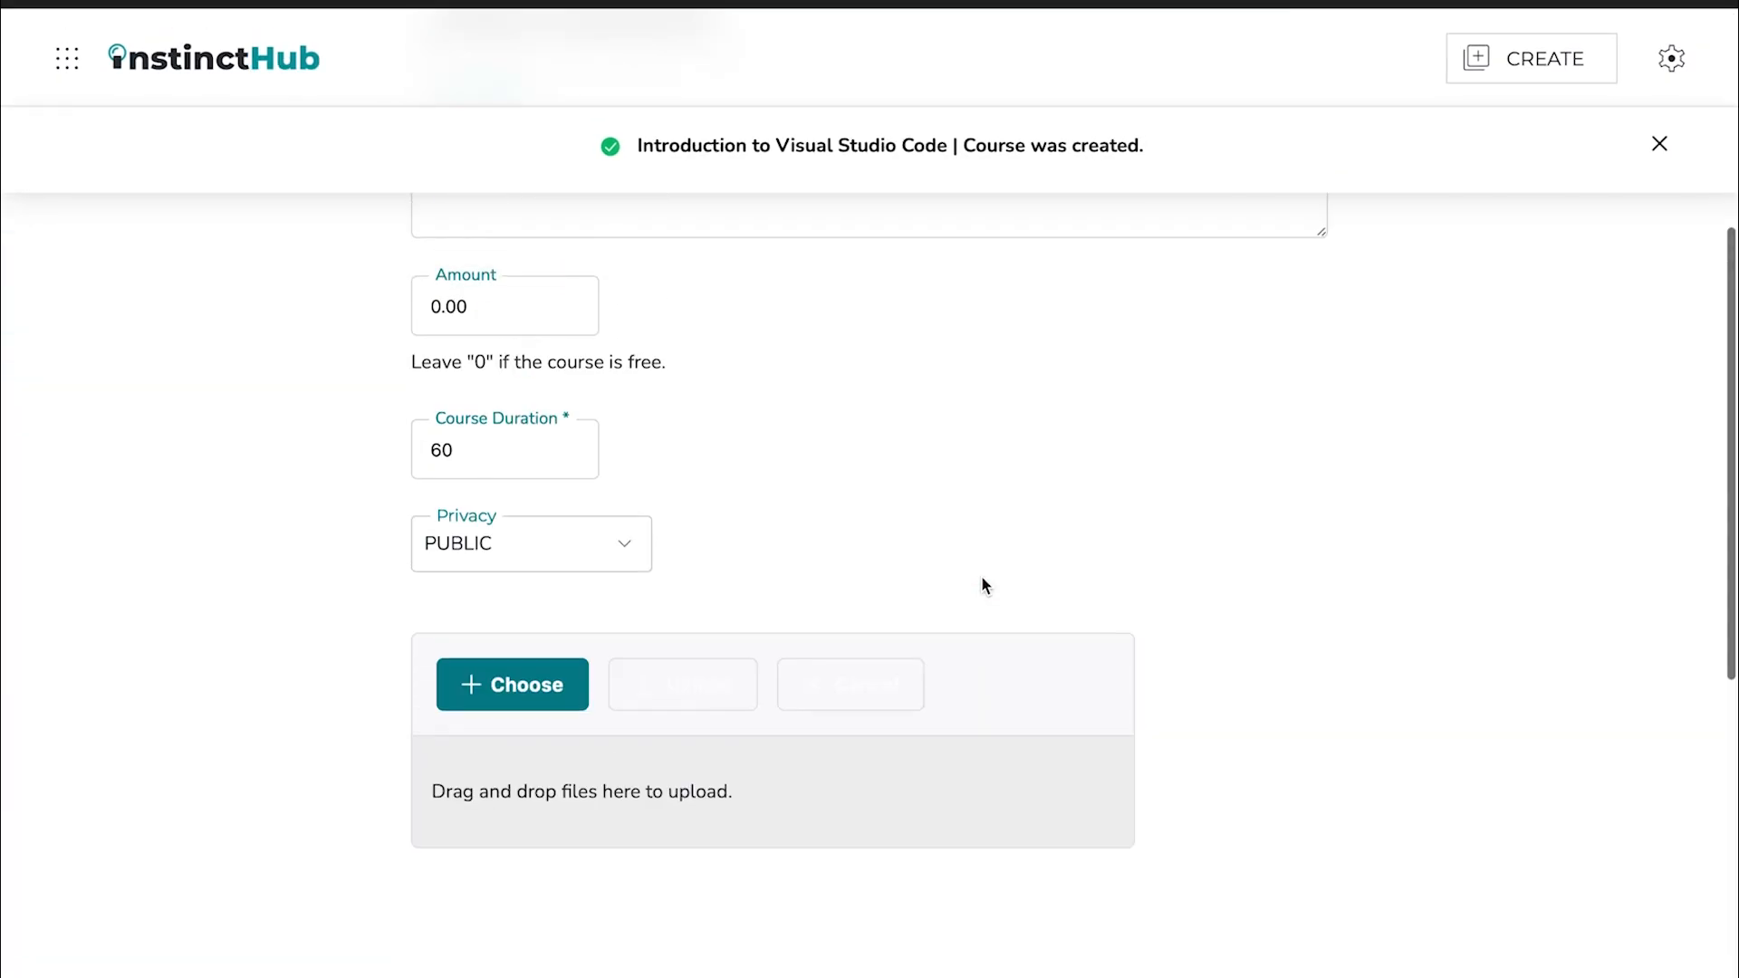
Title the course's first module "Introduction to IDLE" and enter "Definition for IDLE" as its description.
{"action": "scroll", "coordinate": [982, 578], "scroll_direction": "down", "scroll_amount": 8}
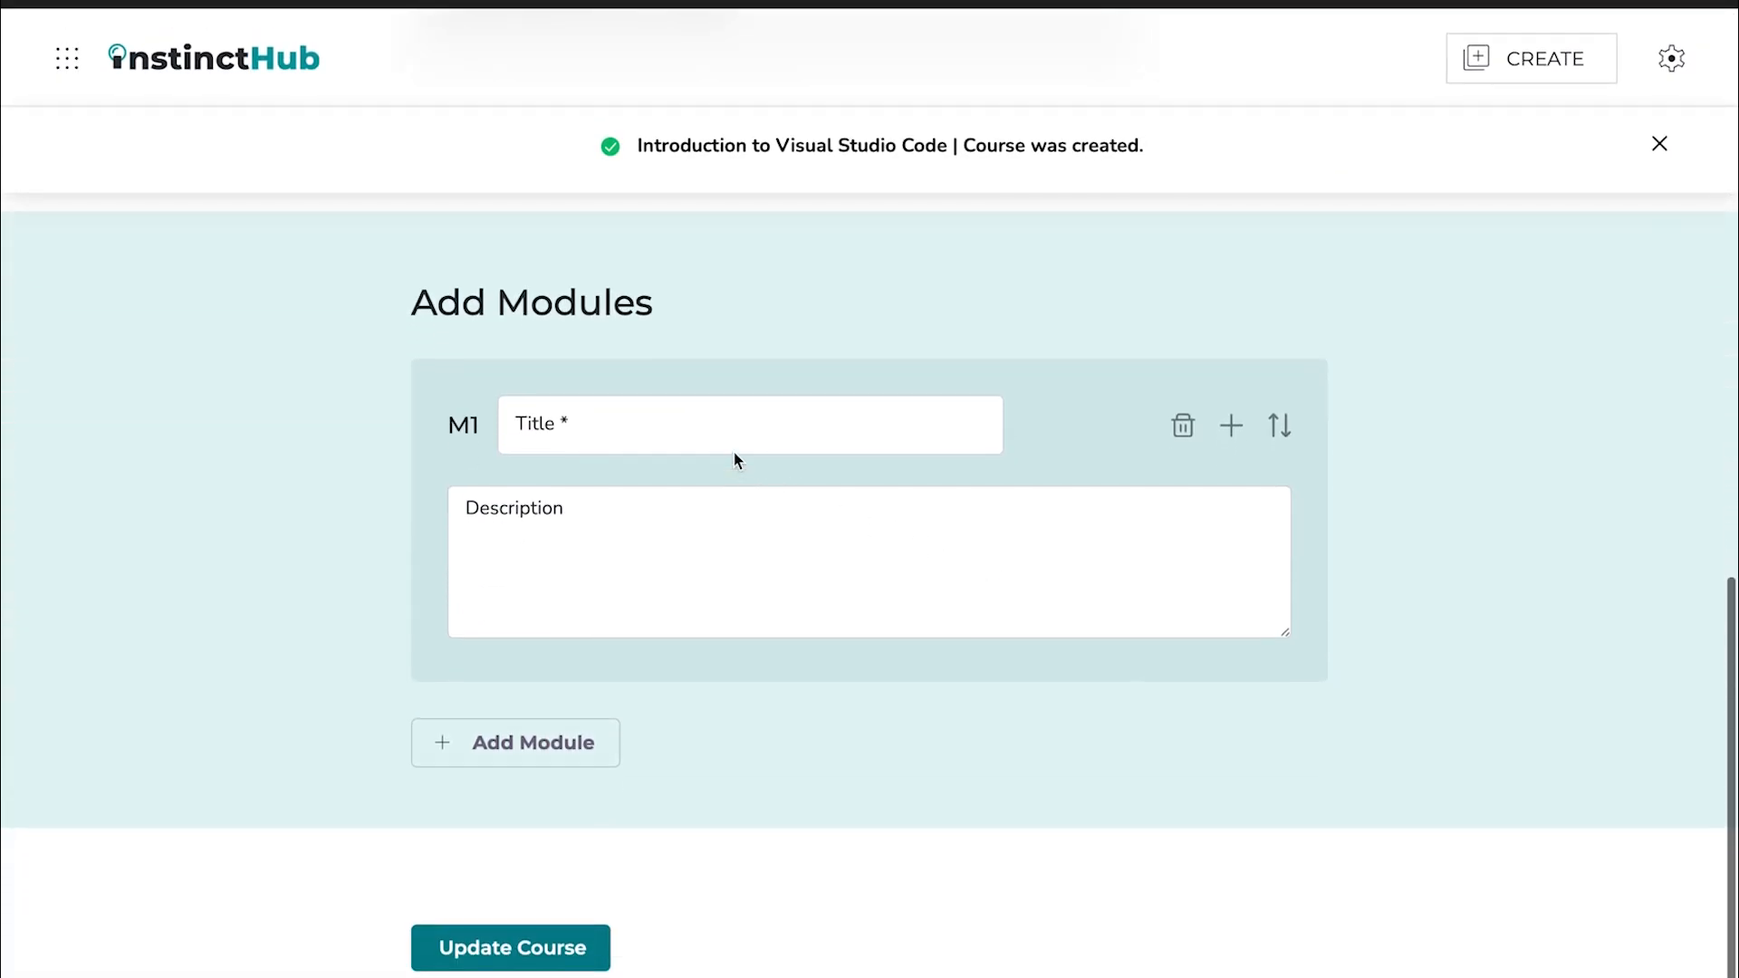
{"action": "left_click", "coordinate": [654, 431]}
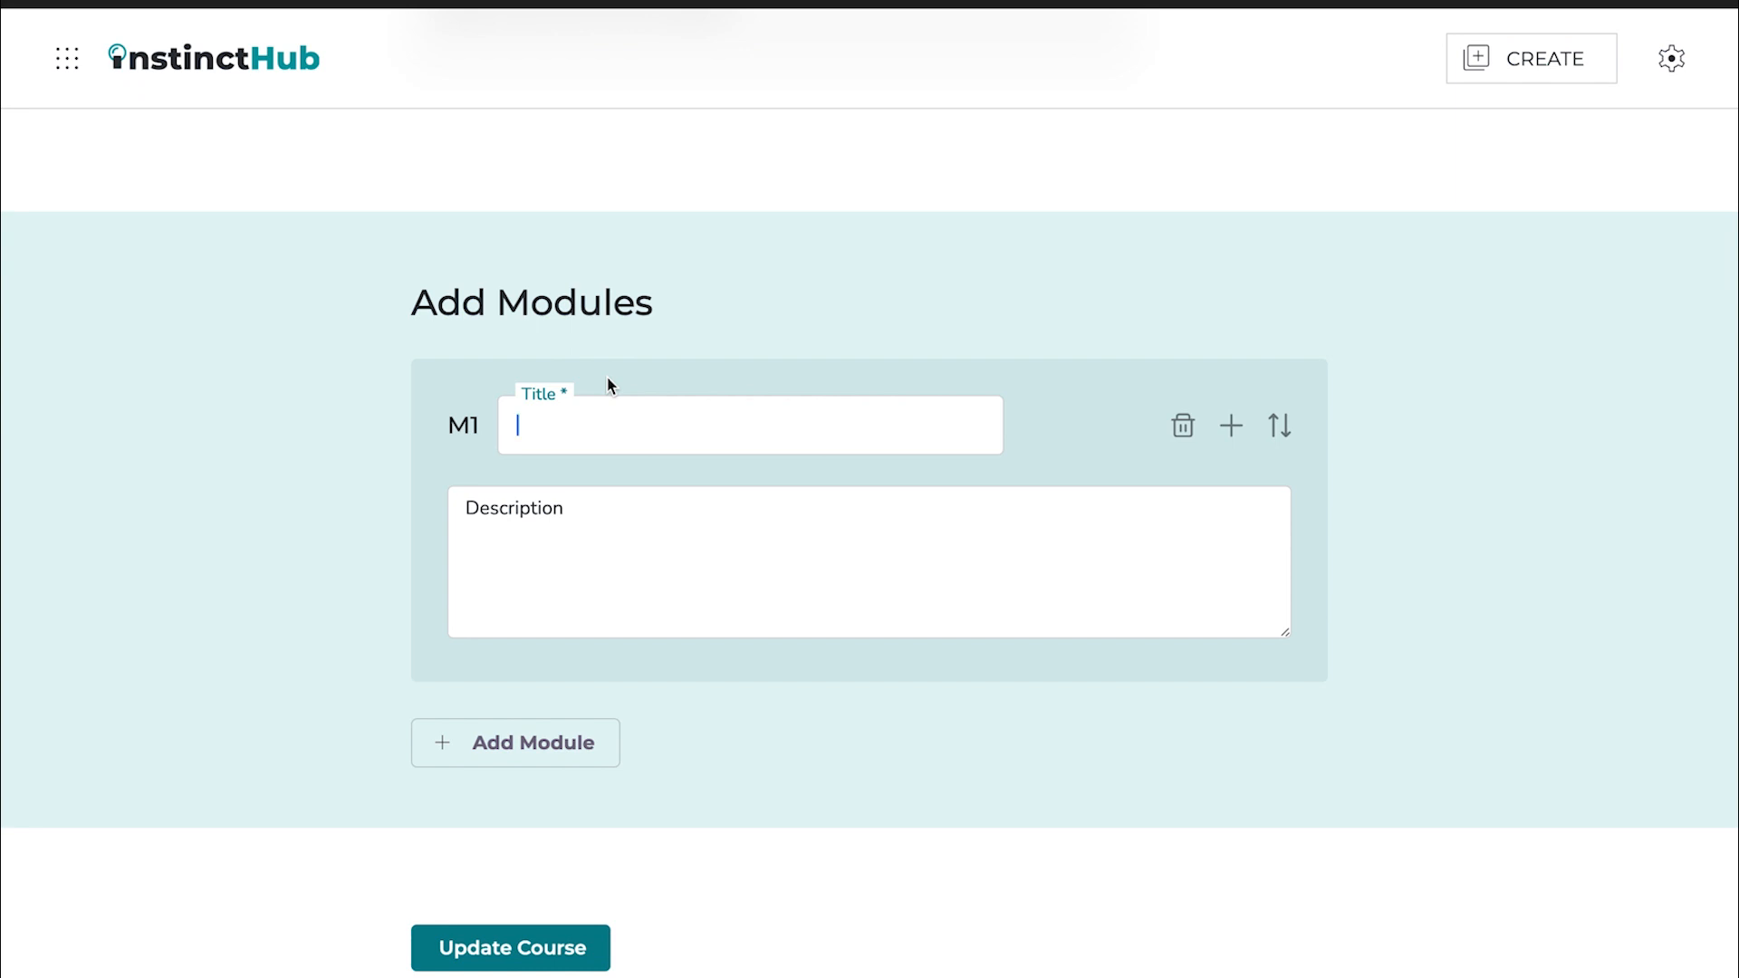
{"action": "type", "text": "Introduct"}
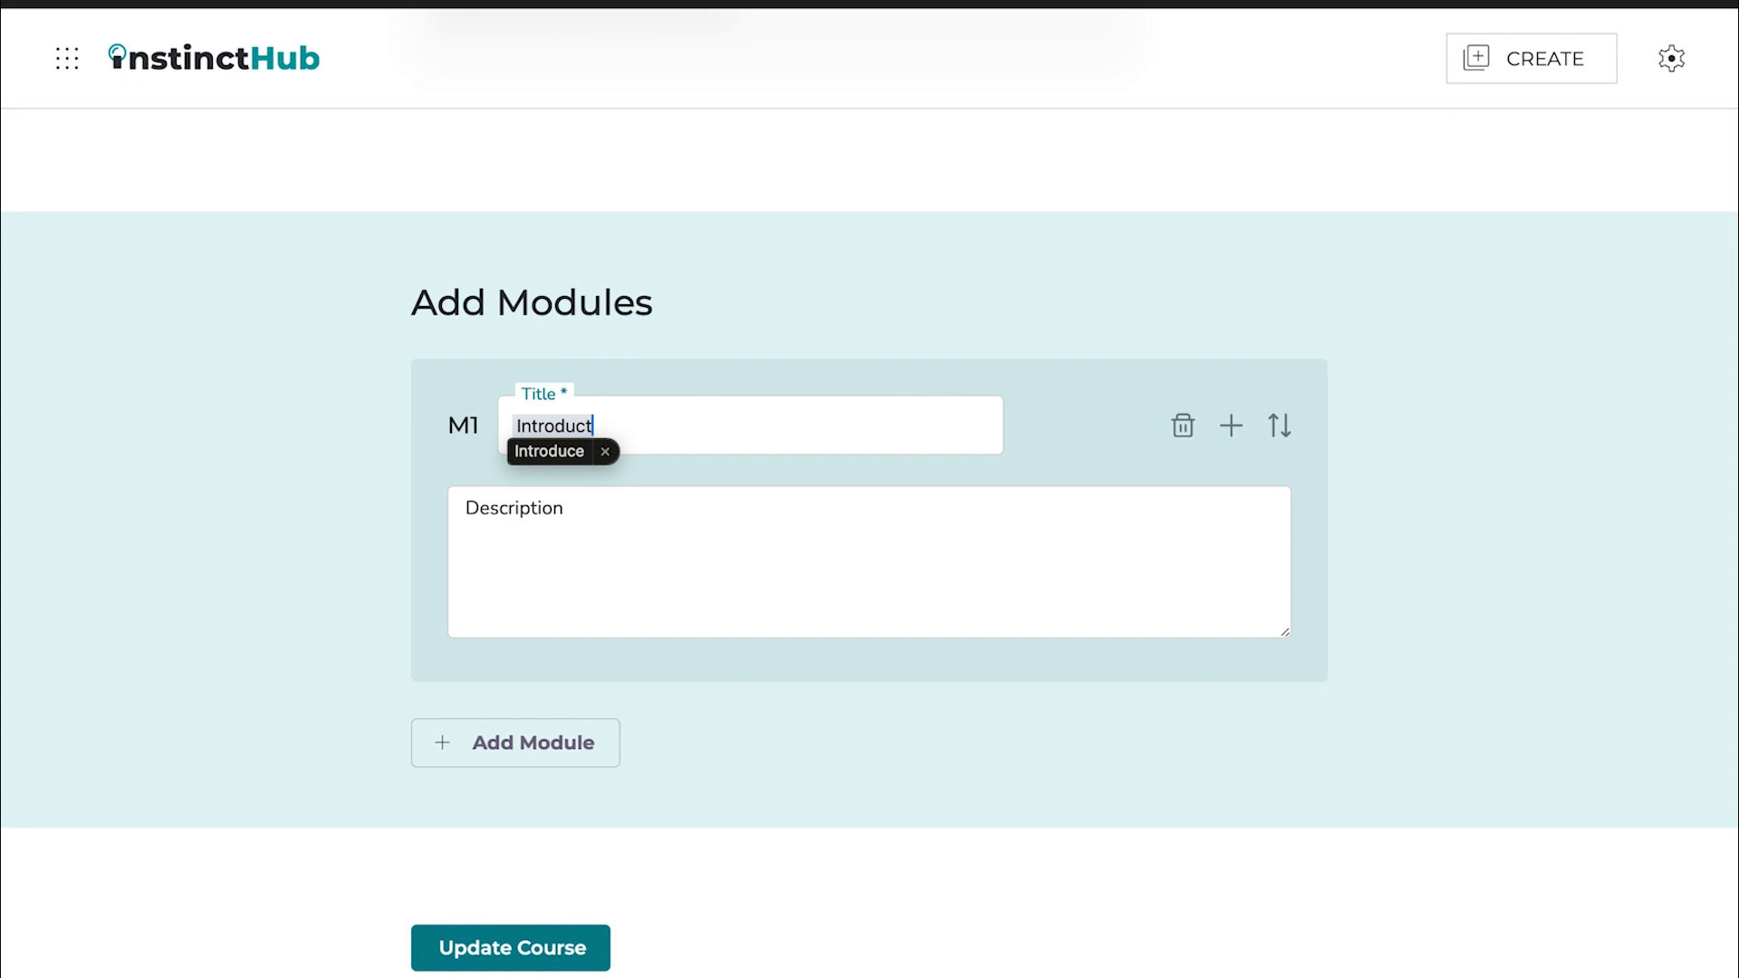
{"action": "type", "text": "ion"}
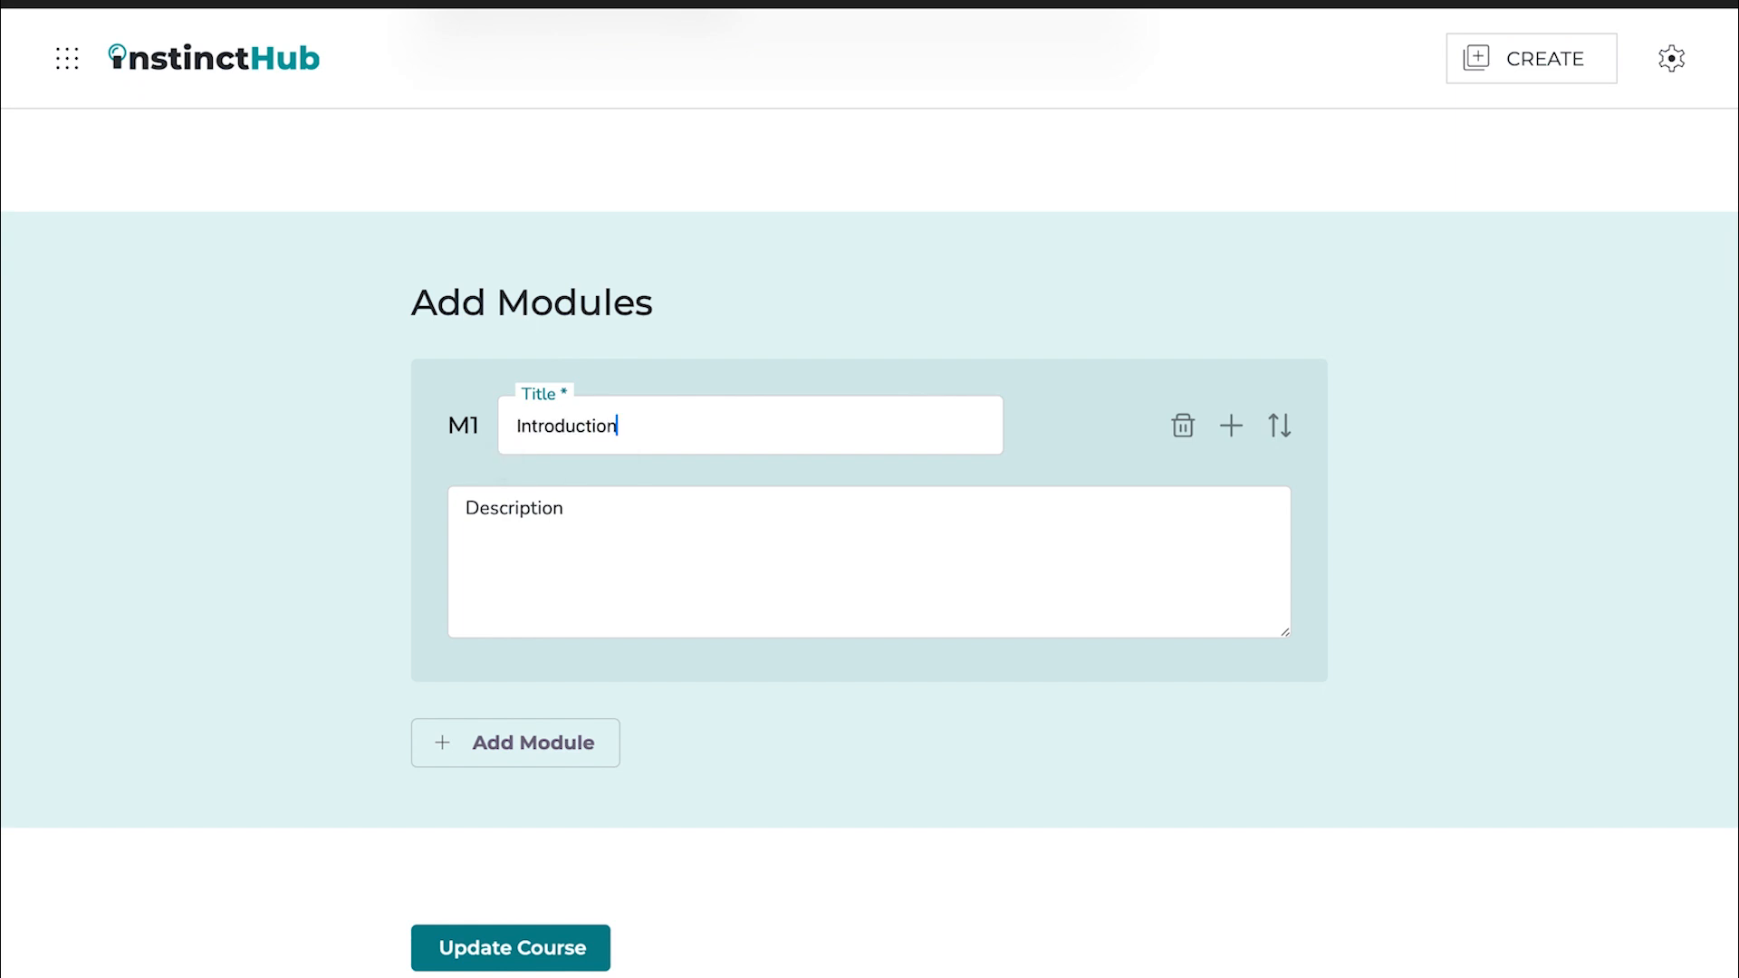
{"action": "type", "text": " to IDLE"}
{"action": "left_click", "coordinate": [612, 521]}
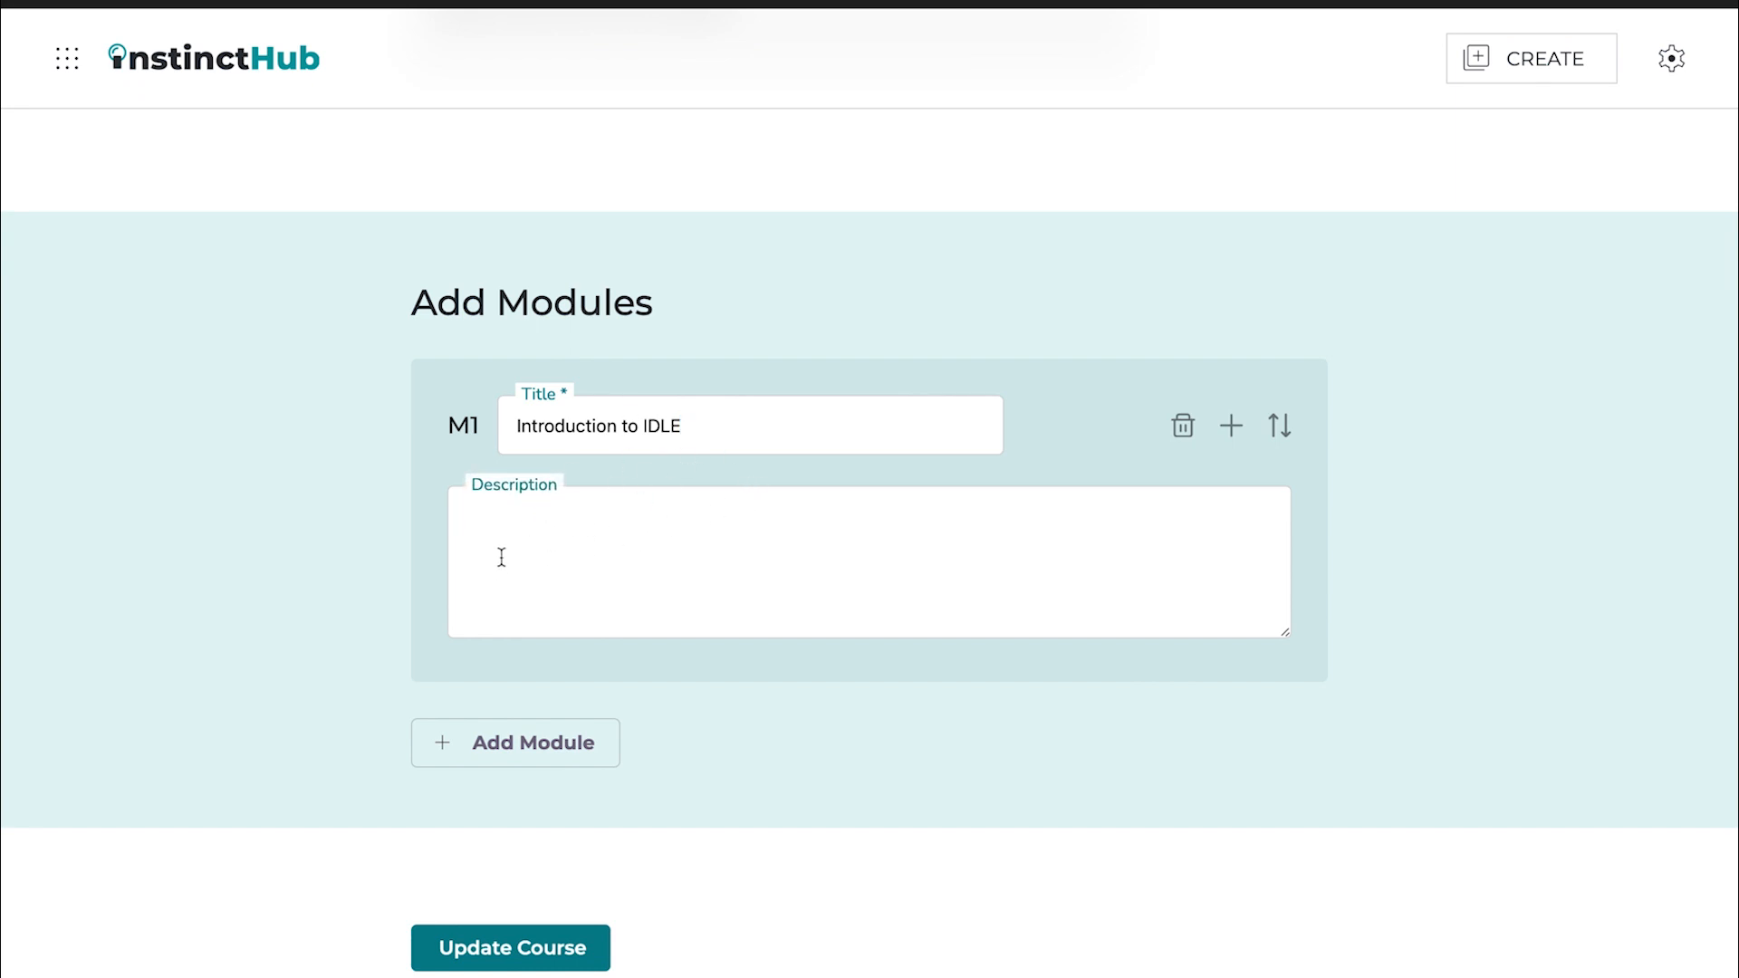
{"action": "type", "text": "Definition for IDLE"}
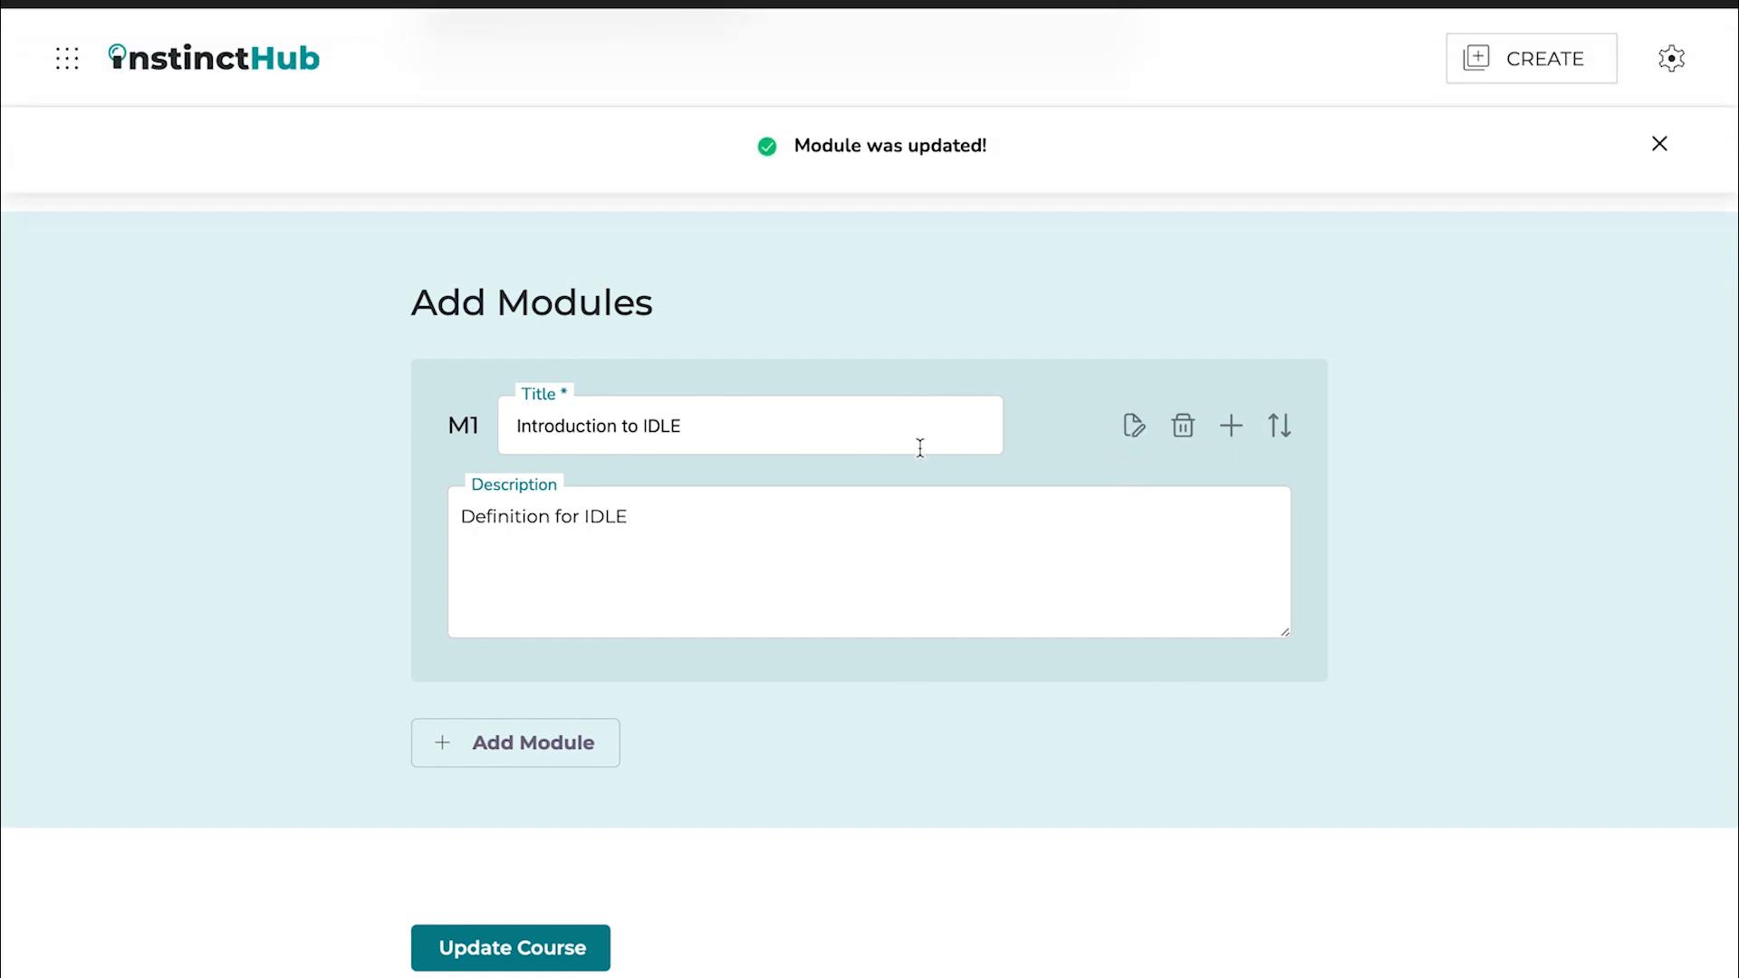
Open the "Introduction to IDLE" module's step editor and slightly widen its module outline pane.
{"action": "left_click", "coordinate": [1137, 434]}
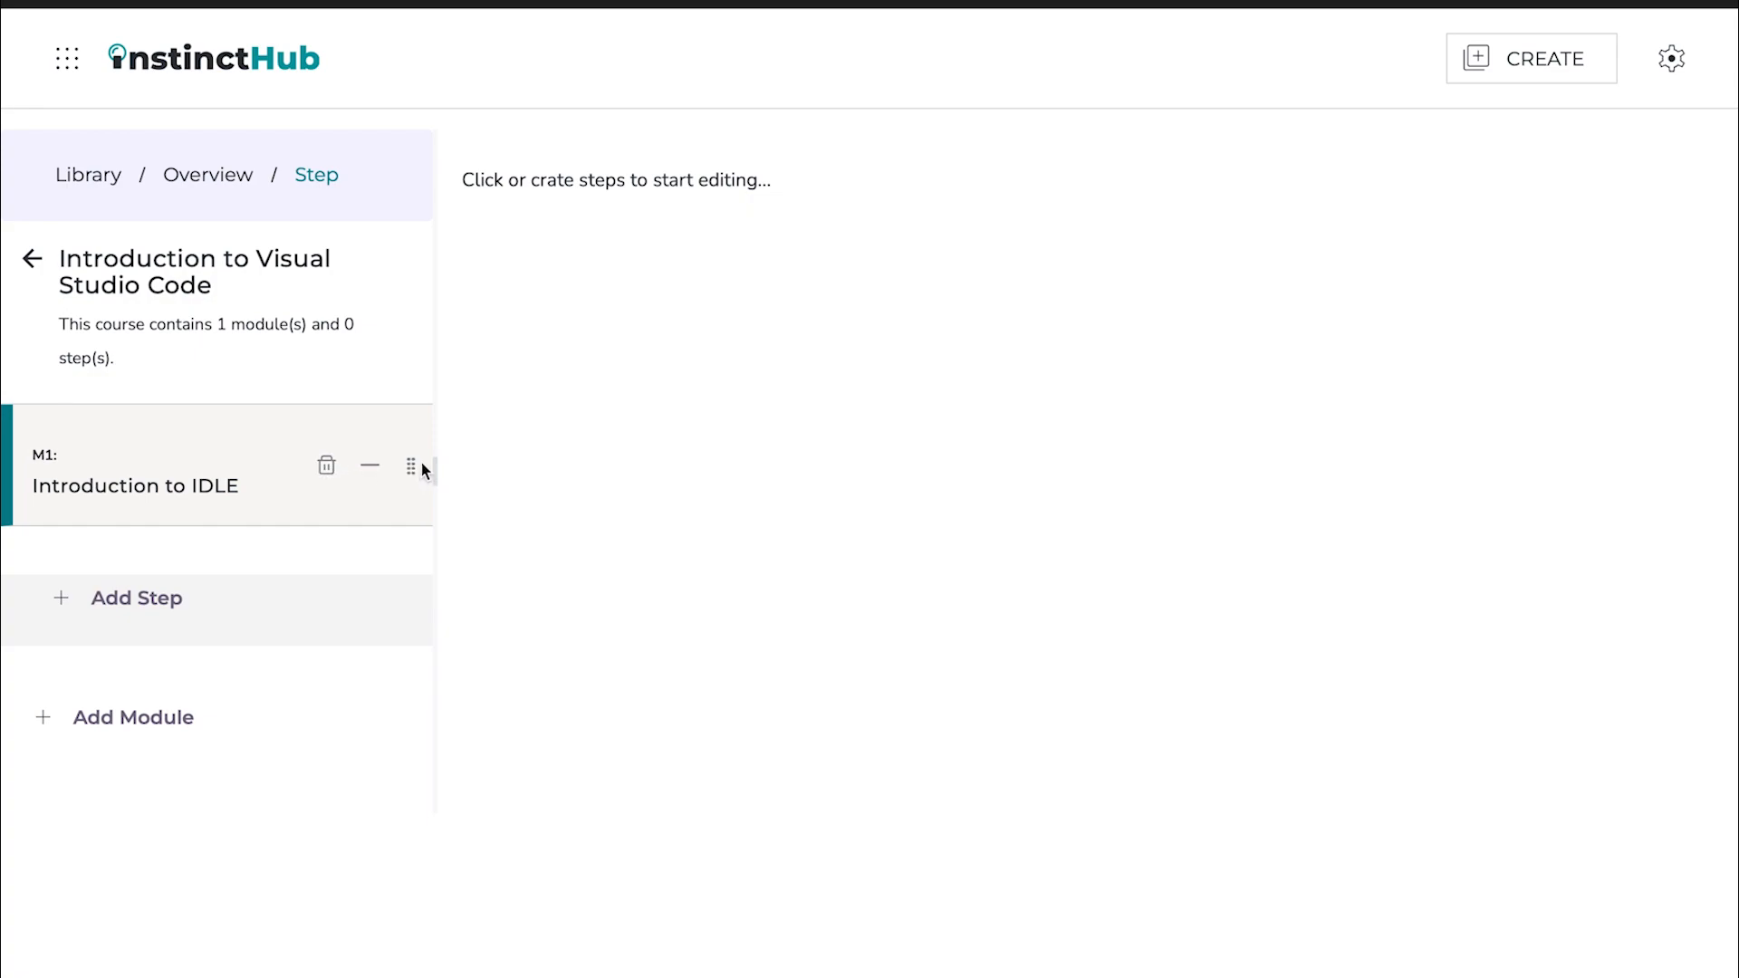
{"action": "mouse_move", "coordinate": [419, 465]}
{"action": "left_mouse_down"}
{"action": "mouse_move", "coordinate": [420, 531]}
{"action": "mouse_move", "coordinate": [419, 470]}
{"action": "left_mouse_up"}
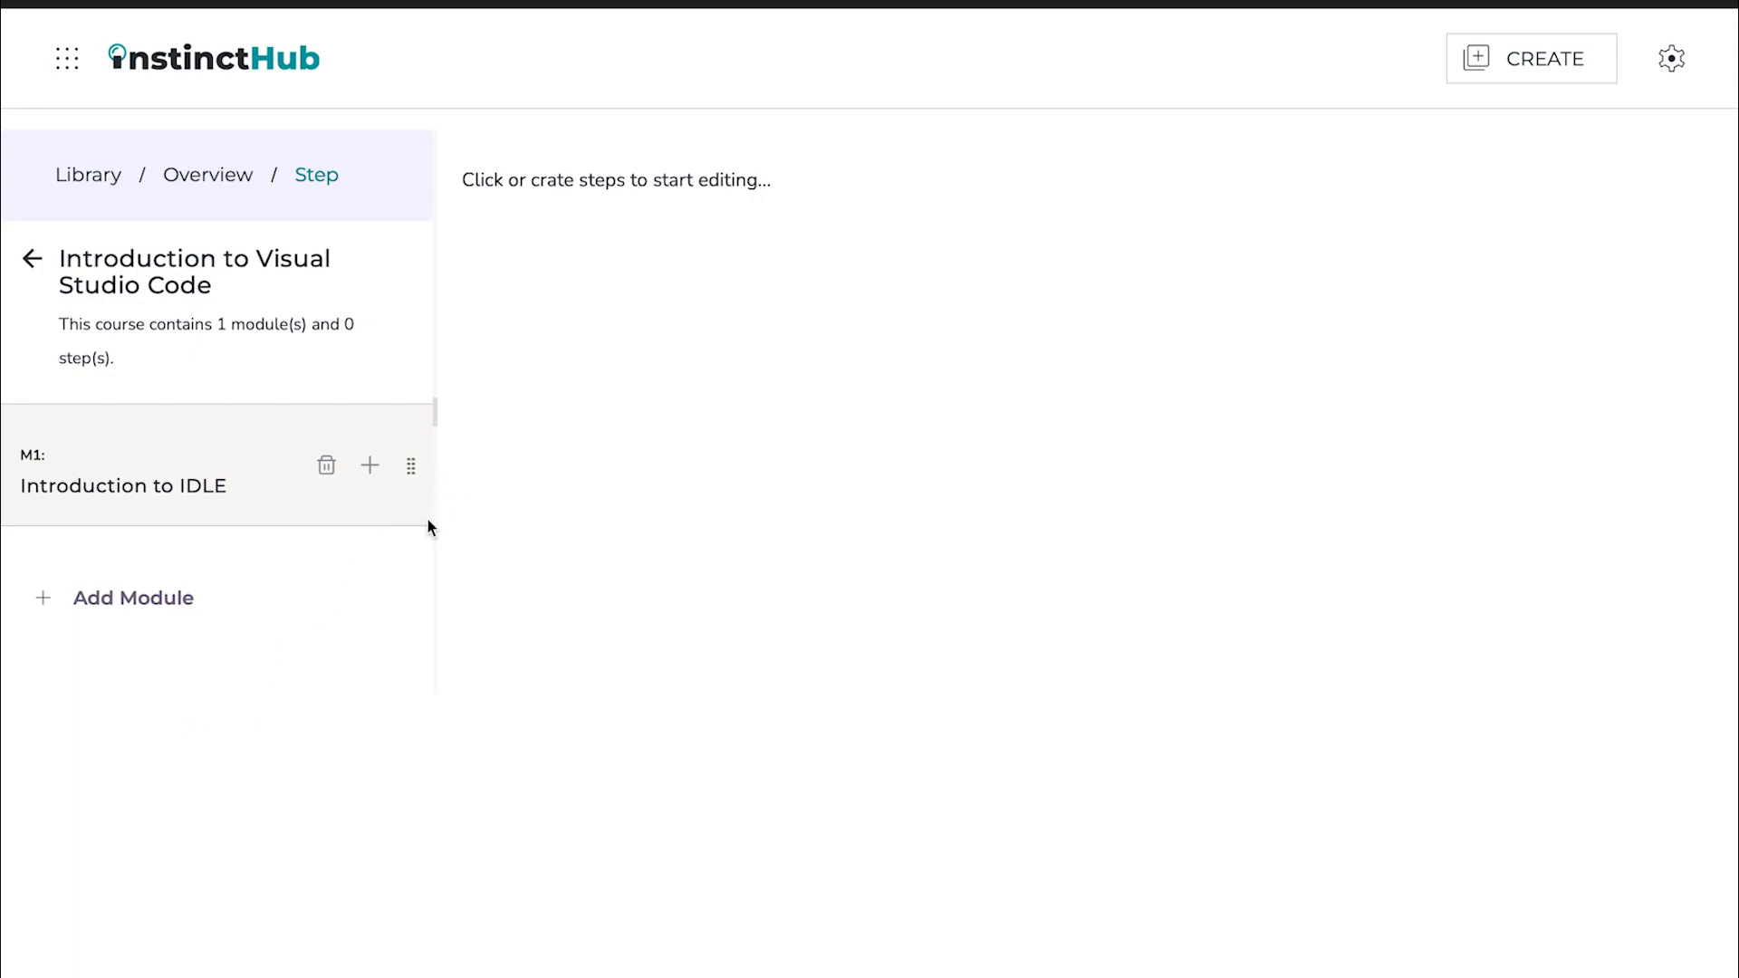
{"action": "mouse_move", "coordinate": [434, 518]}
{"action": "left_mouse_down"}
{"action": "mouse_move", "coordinate": [807, 513]}
{"action": "mouse_move", "coordinate": [275, 504]}
{"action": "mouse_move", "coordinate": [451, 512]}
{"action": "left_mouse_up"}
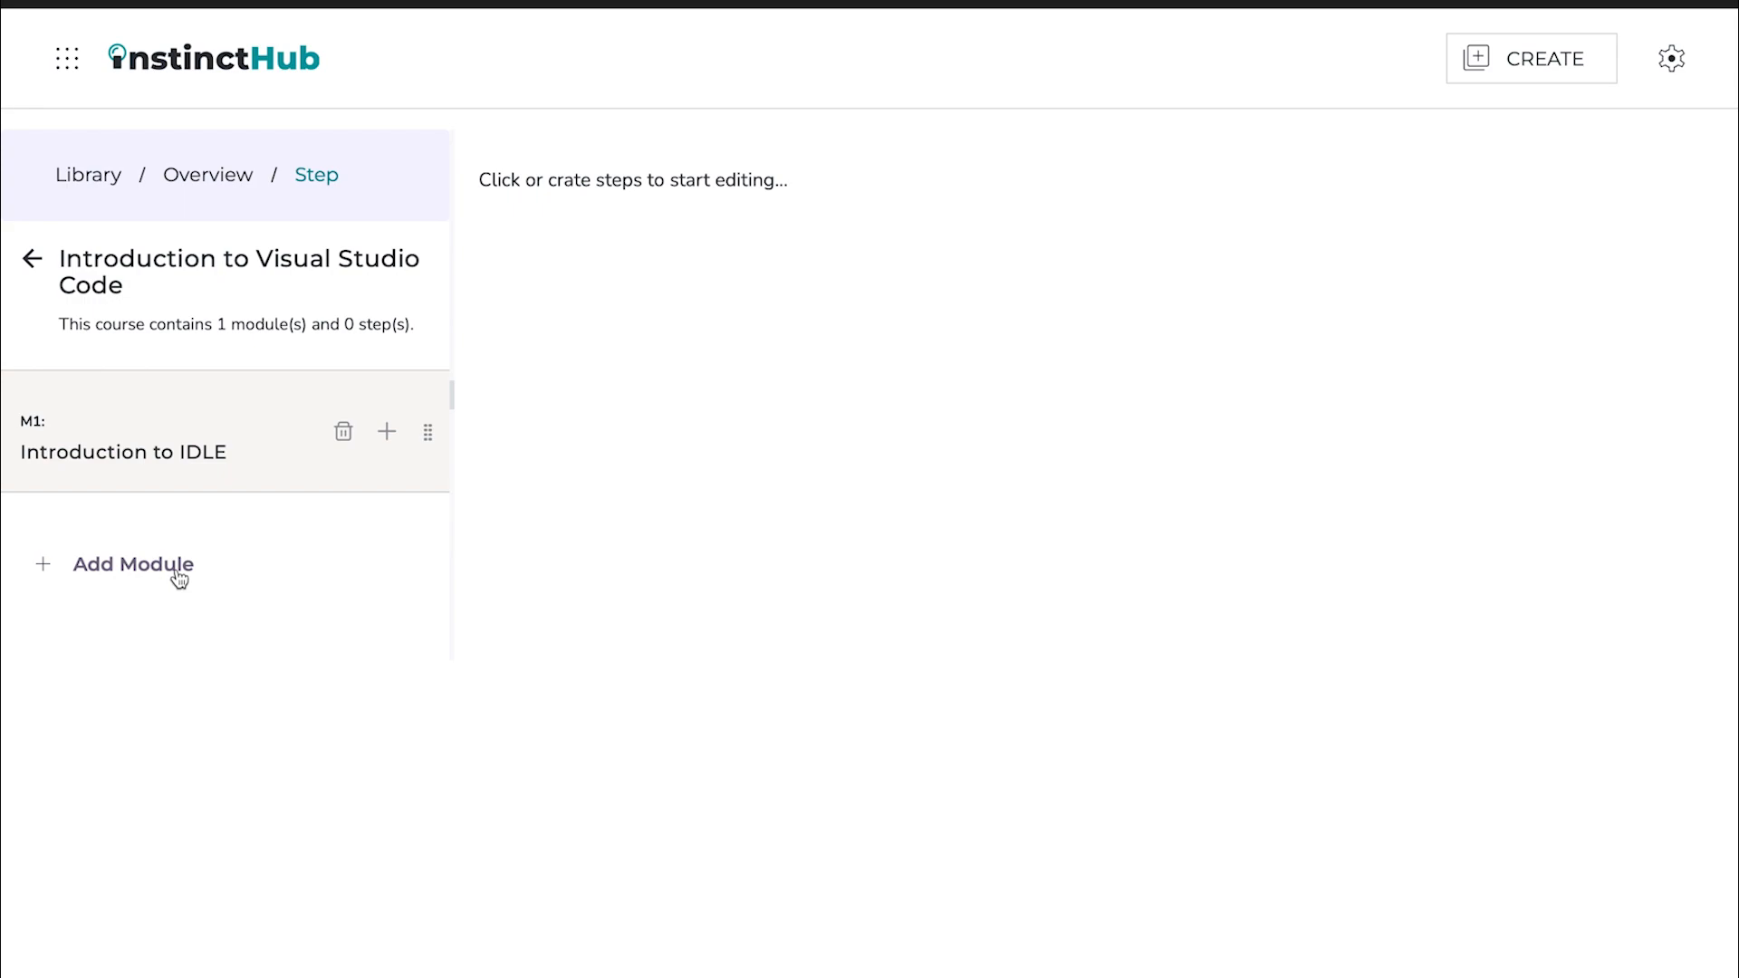
Expand the "Introduction to IDLE" module and add a step titled "IDLE" to it.
{"action": "left_click", "coordinate": [131, 455]}
{"action": "left_click", "coordinate": [388, 435]}
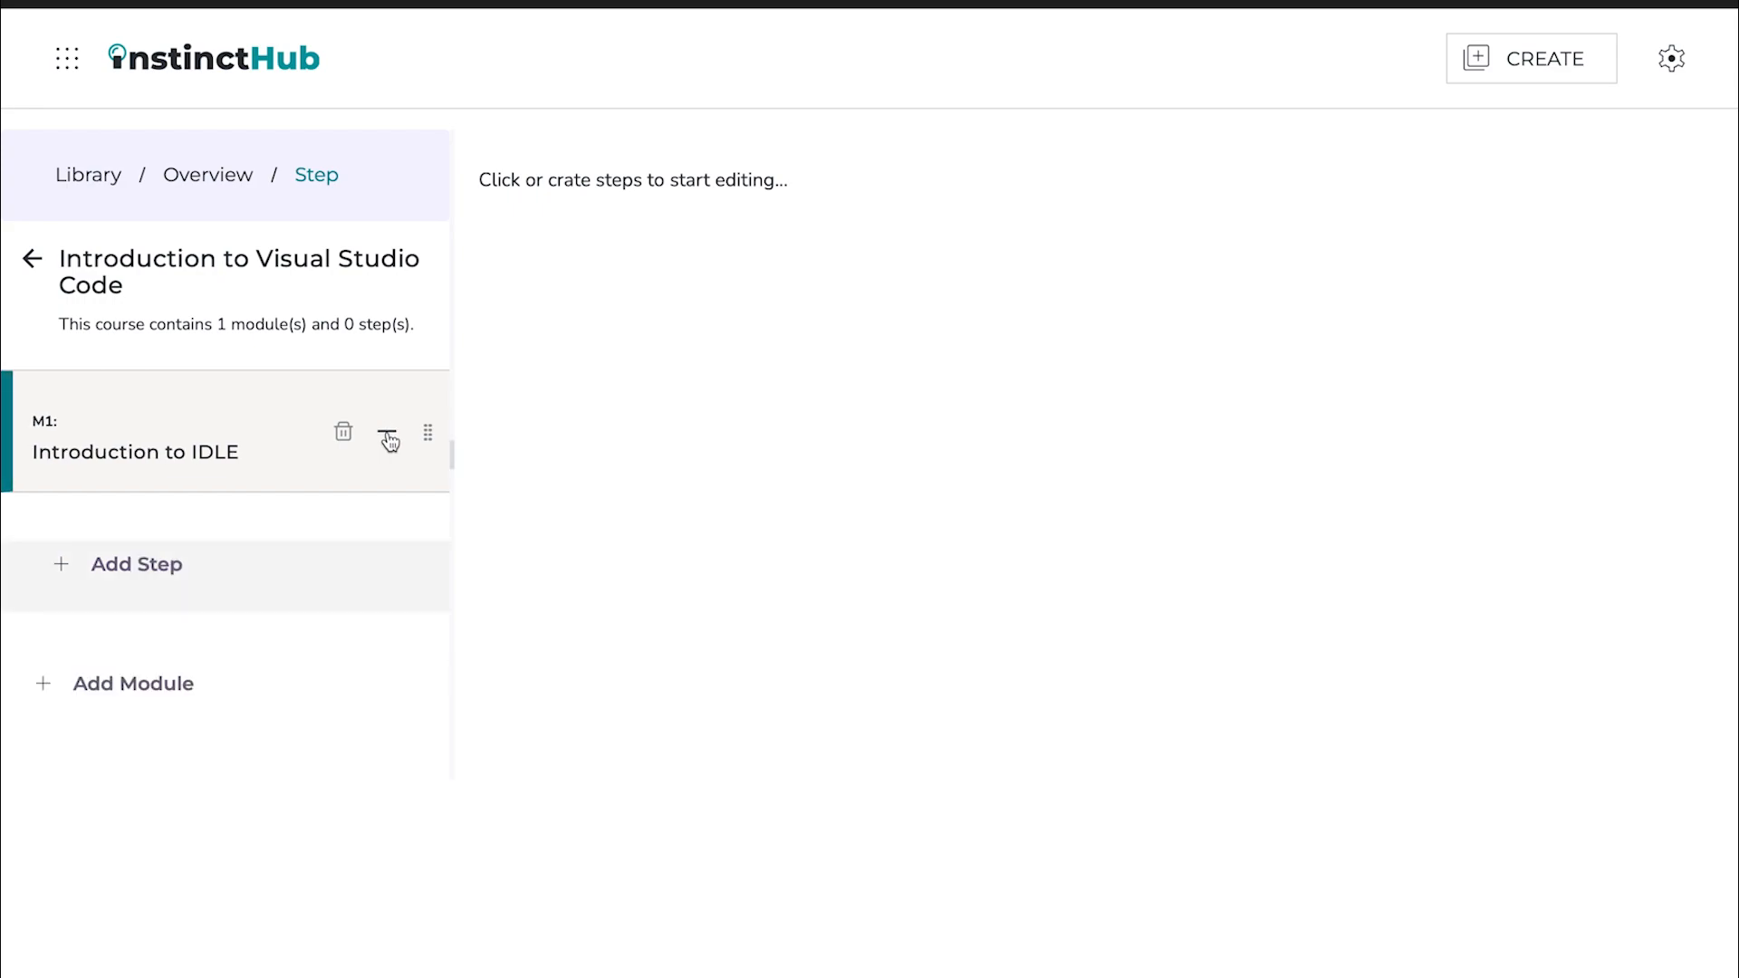
{"action": "left_click", "coordinate": [94, 568]}
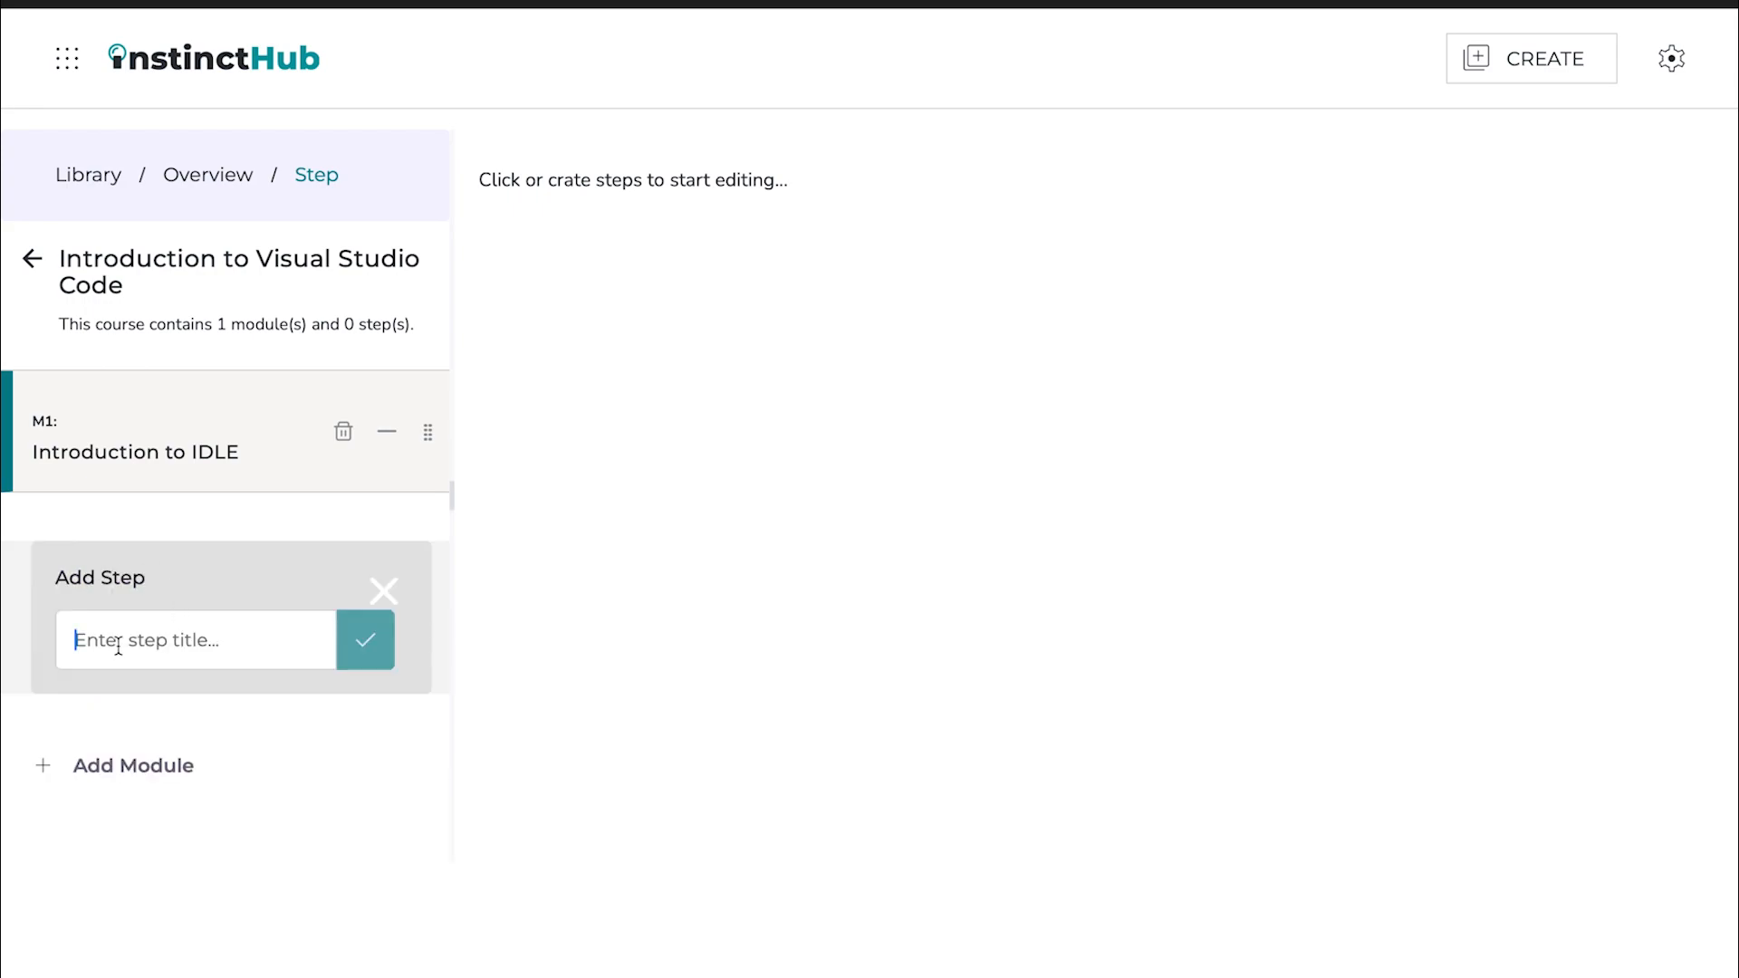
{"action": "type", "text": "IDLE"}
{"action": "left_click", "coordinate": [368, 645]}
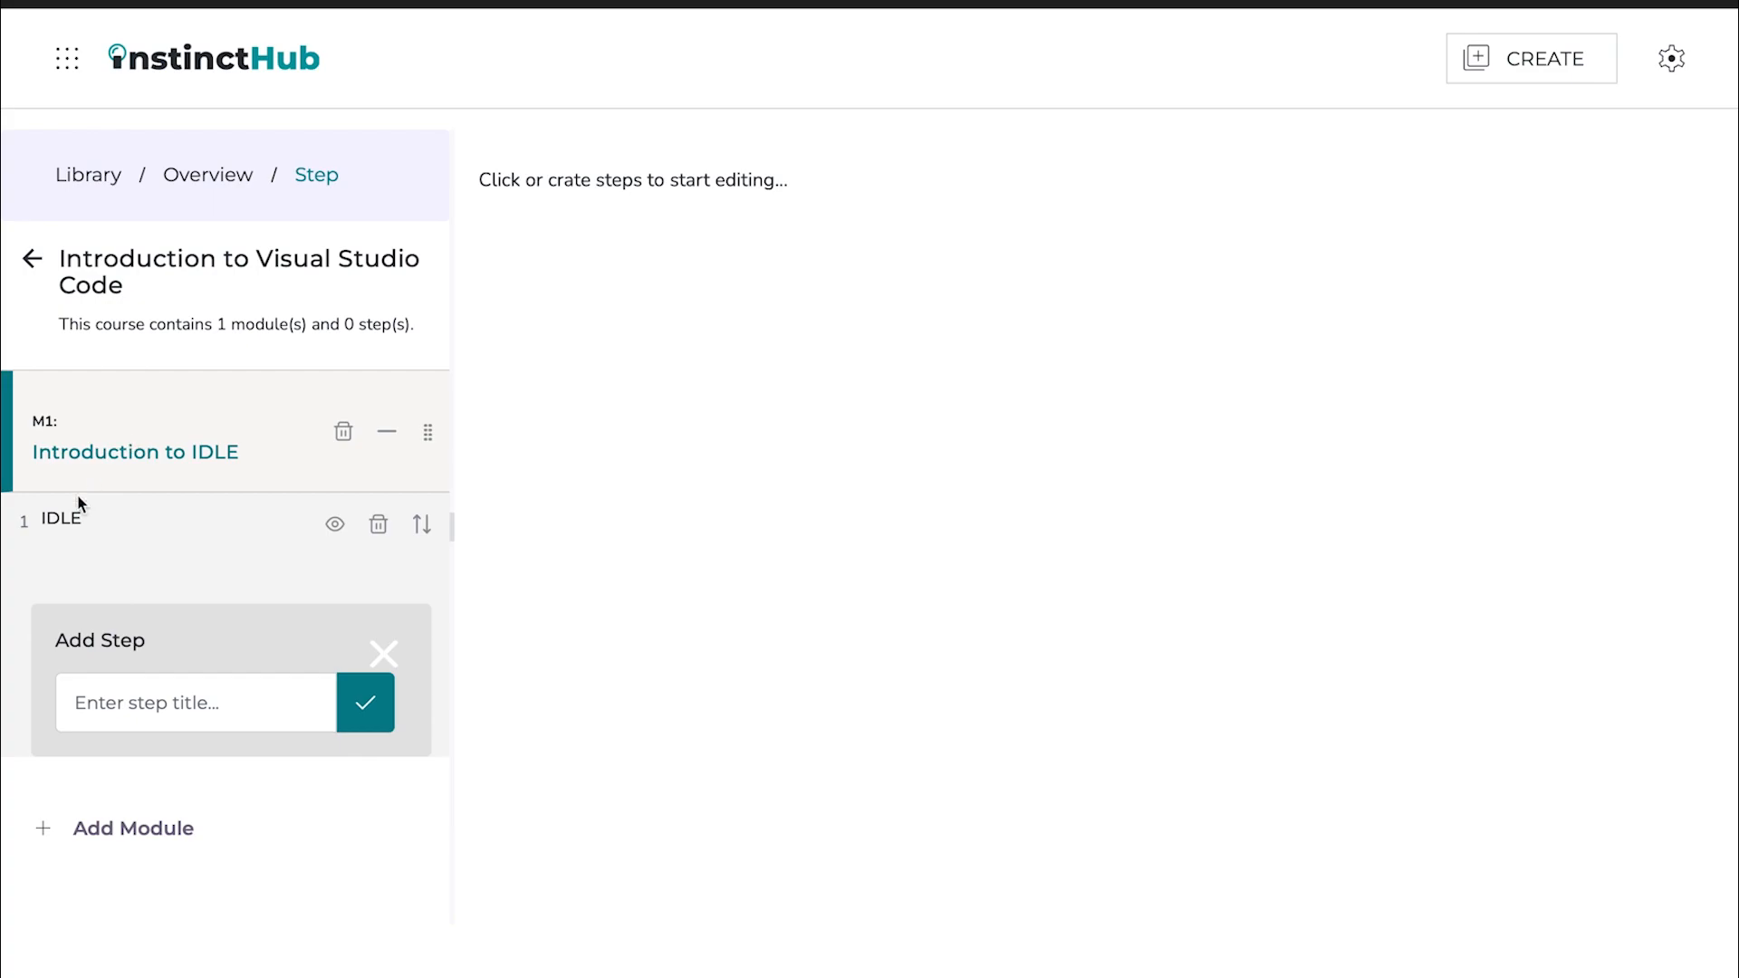
Add a second step titled "Downloading Vscode" to the "Introduction to IDLE" module.
{"action": "left_click", "coordinate": [136, 717]}
{"action": "type", "text": "Downl"}
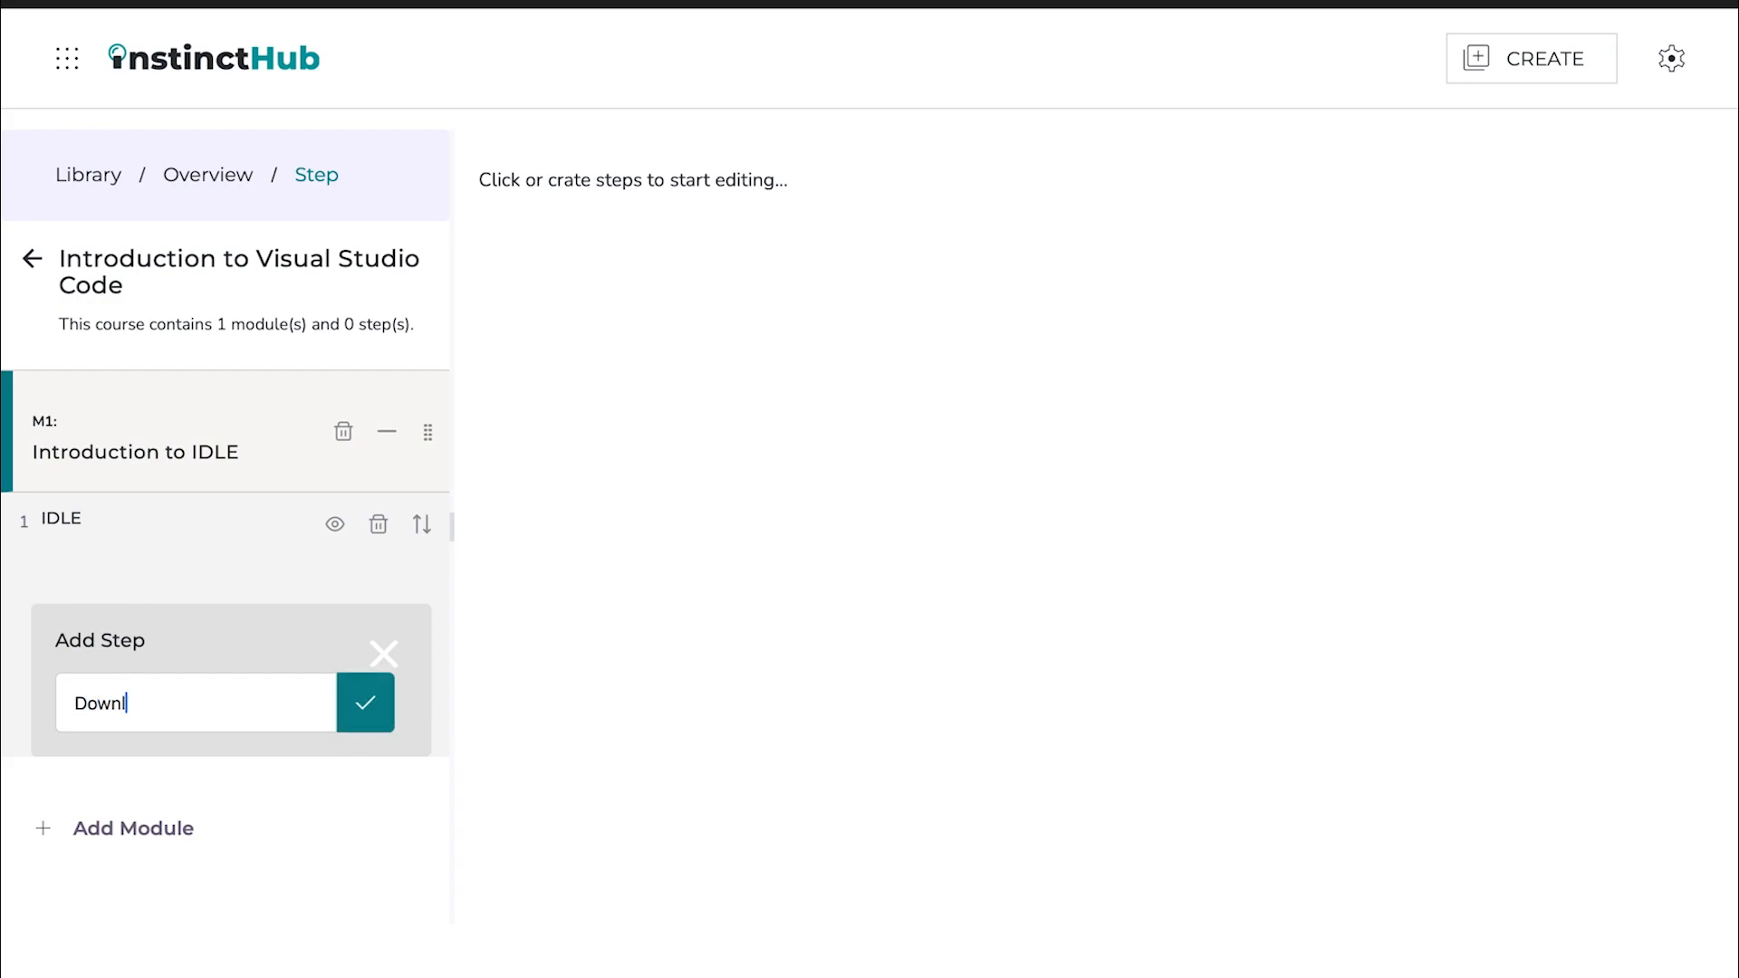
{"action": "type", "text": "oading V"}
{"action": "key", "text": "BackSpace"}
{"action": "type", "text": "VS"}
{"action": "key", "text": "BackSpace"}
{"action": "type", "text": "scode"}
{"action": "left_click", "coordinate": [388, 715]}
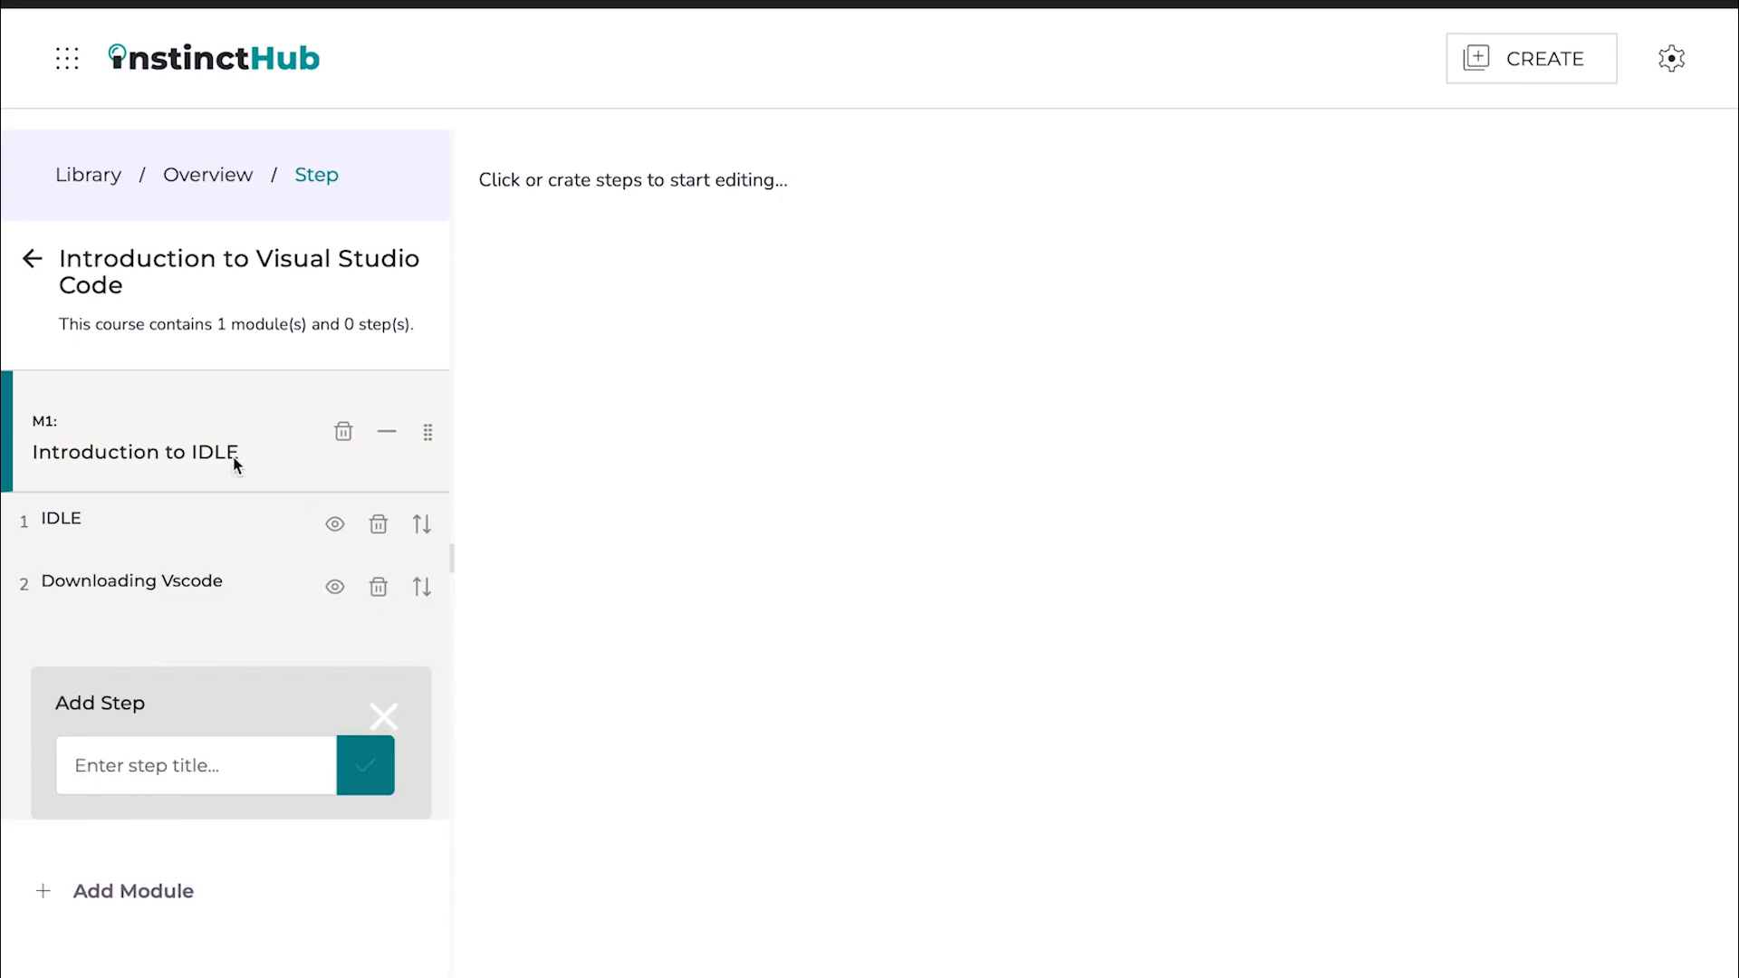